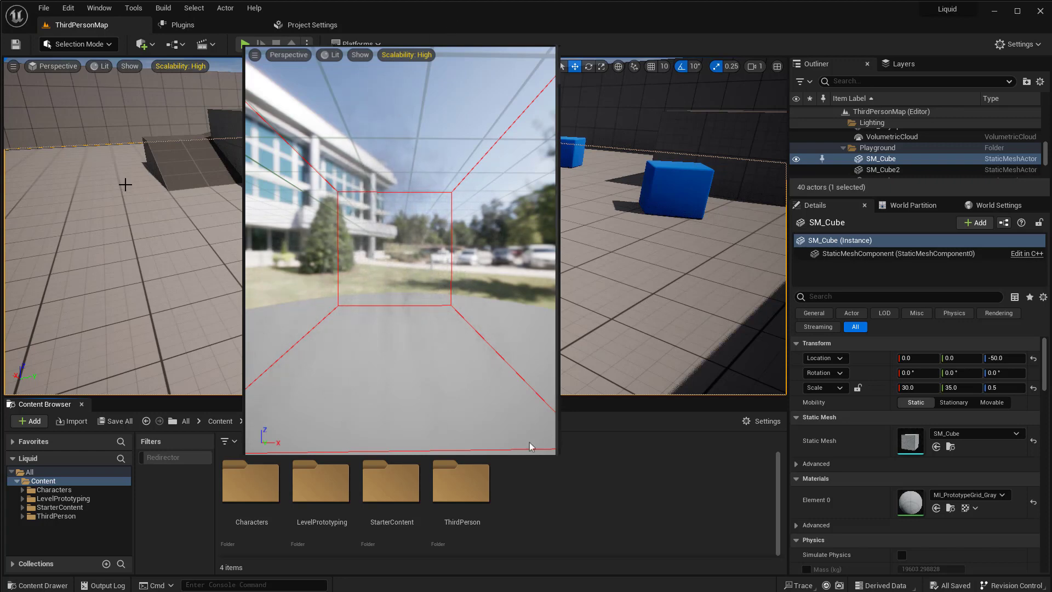
Find the NiagaraFluids plugin by searching for "fluid", enable it despite its beta status, and restart the editor.
{"action": "left_click", "coordinate": [68, 9]}
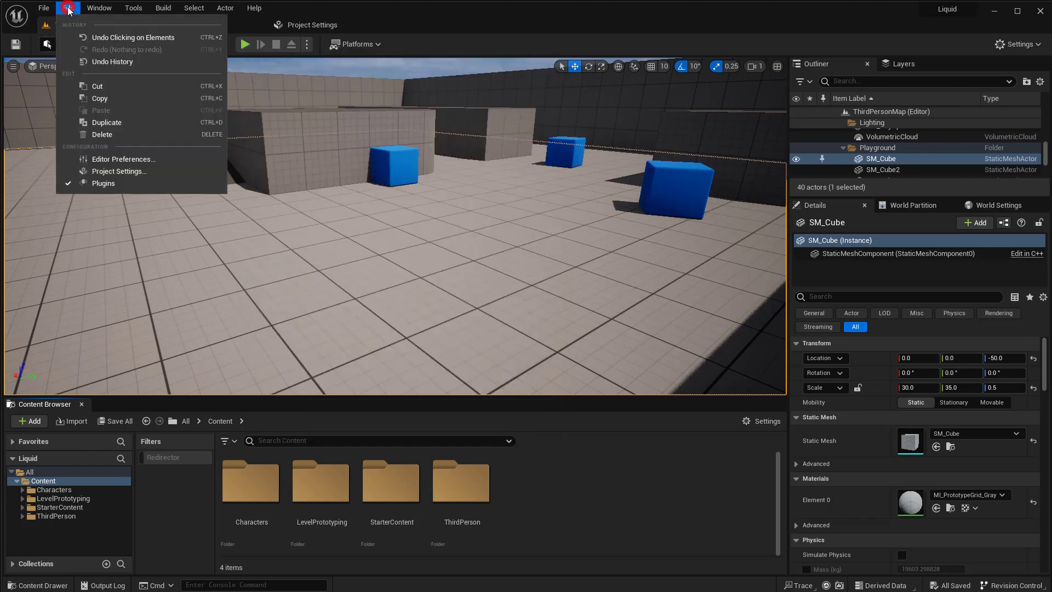
{"action": "left_click", "coordinate": [111, 184]}
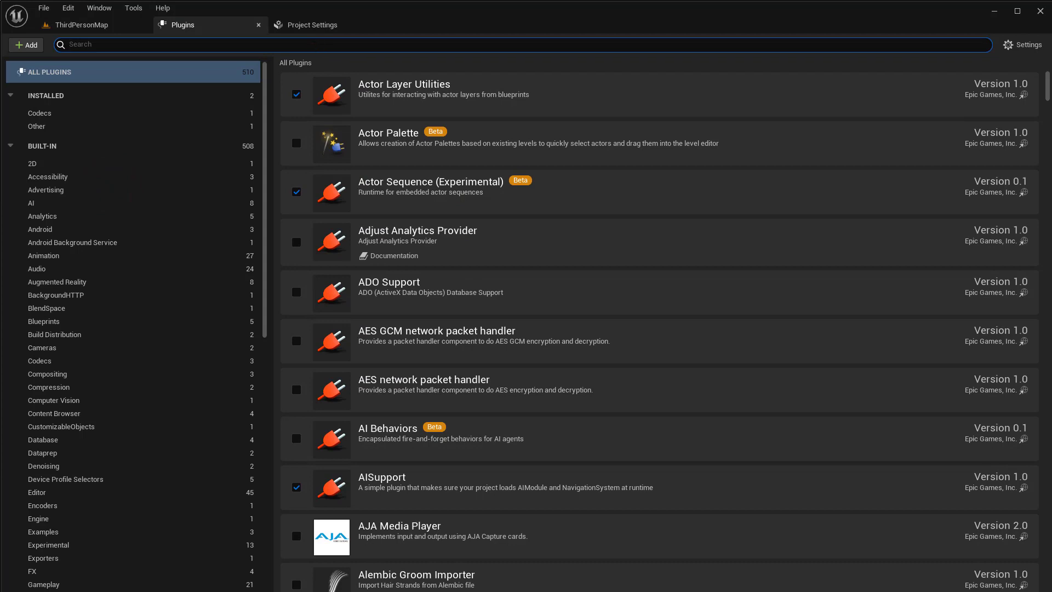
{"action": "left_click", "coordinate": [313, 44]}
{"action": "type", "text": "fluid"}
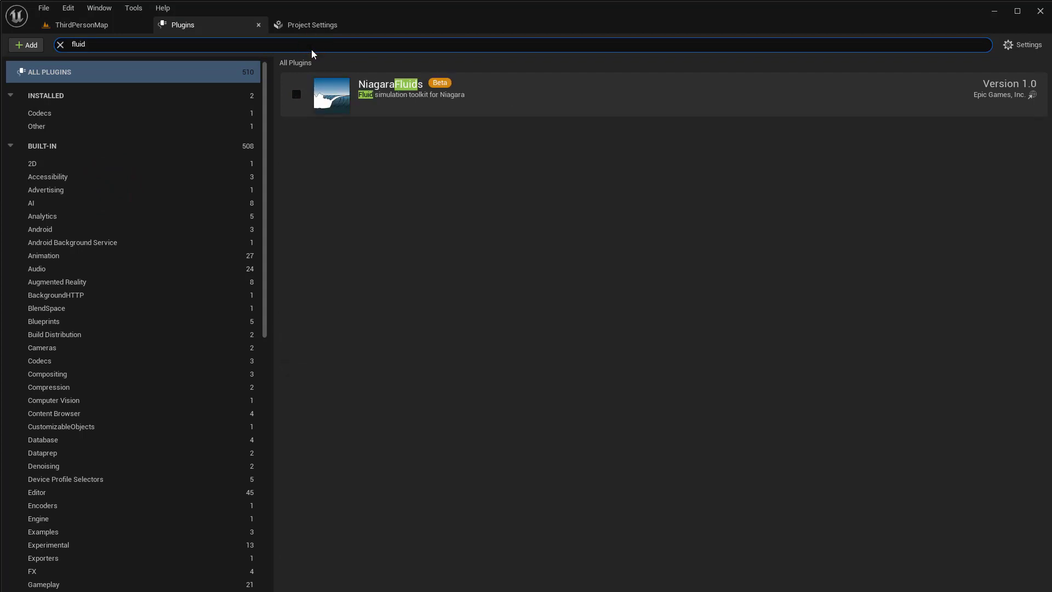
{"action": "left_click", "coordinate": [296, 96]}
{"action": "left_click", "coordinate": [901, 412]}
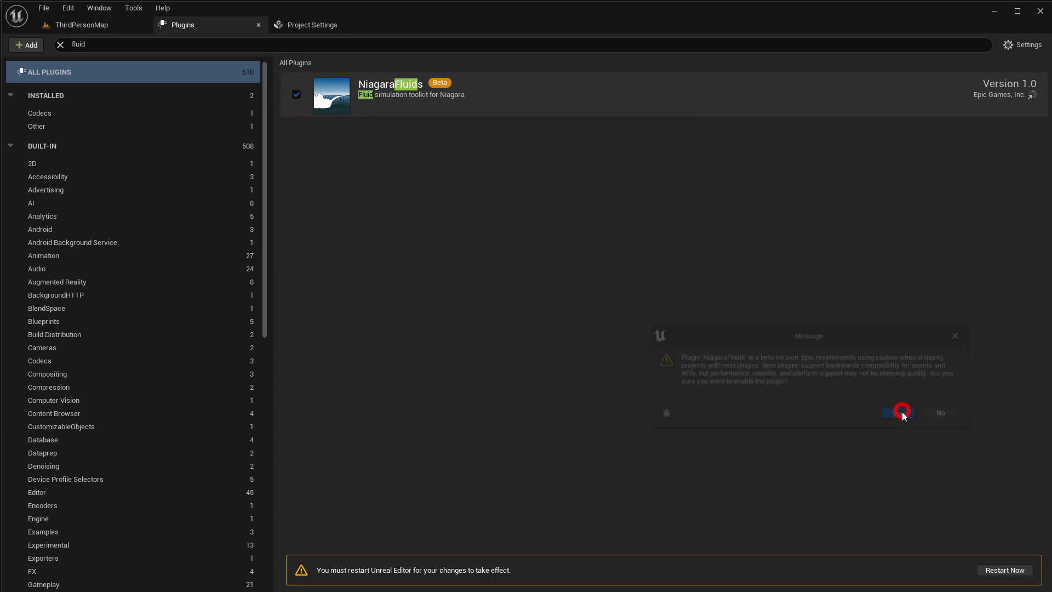
{"action": "left_click", "coordinate": [1005, 569]}
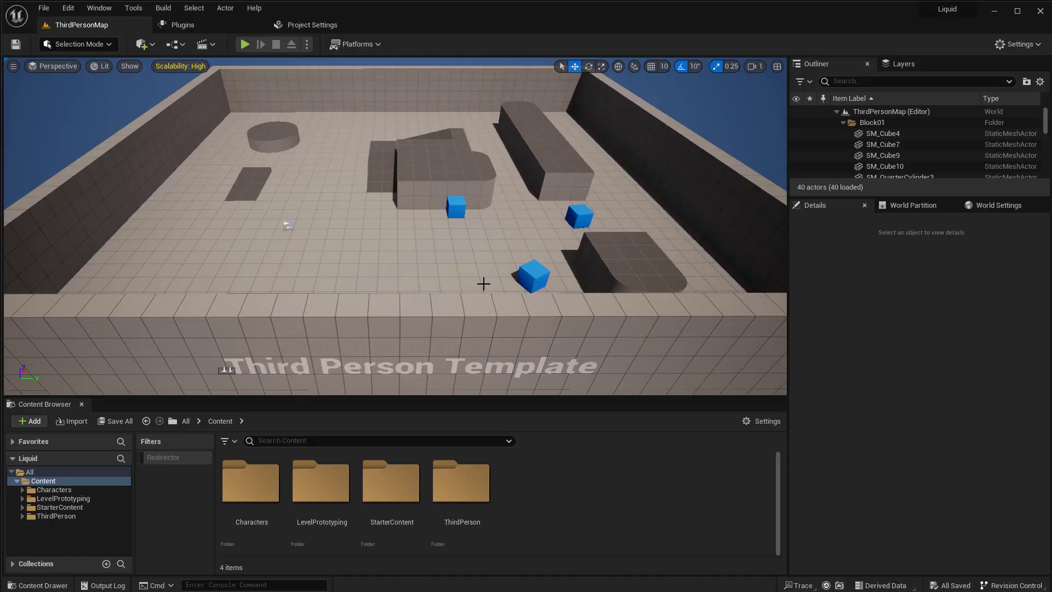
Create a folder named VFX in the project's Content folder and open it.
{"action": "right_click", "coordinate": [527, 473]}
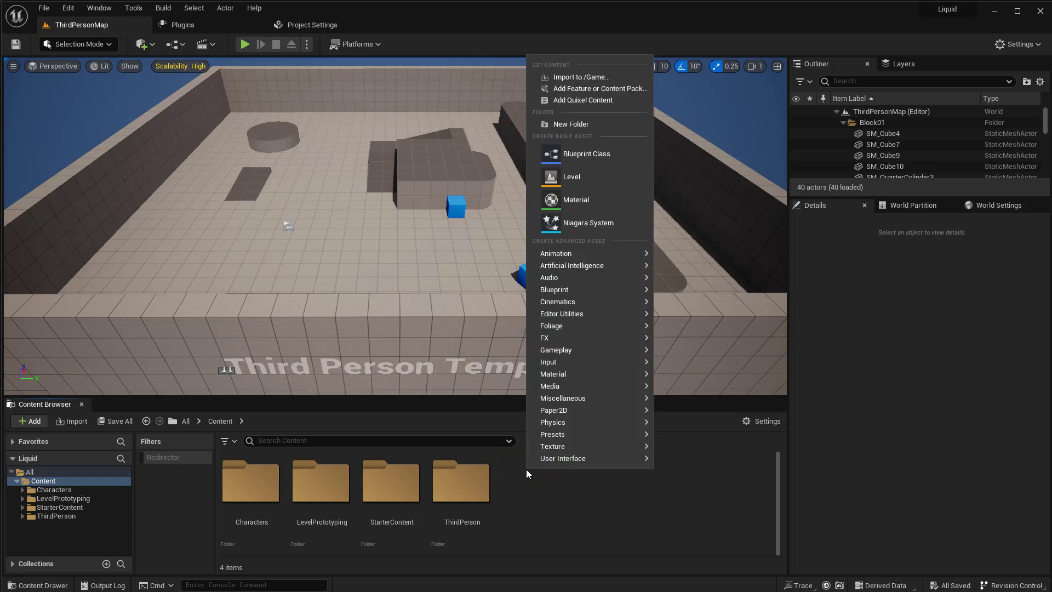
{"action": "left_click", "coordinate": [574, 123]}
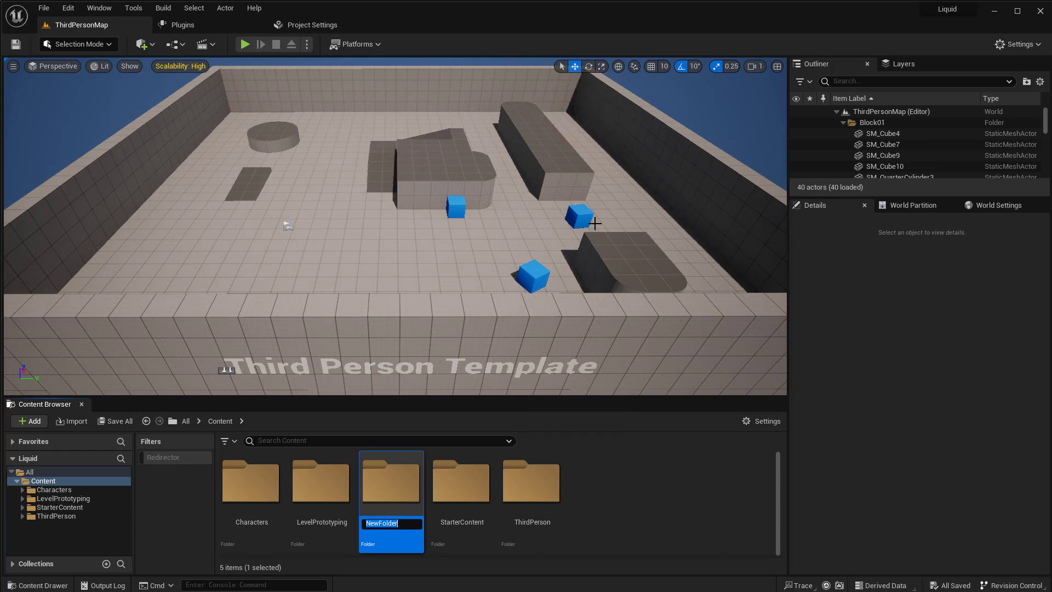
{"action": "type", "text": "VFX"}
{"action": "key", "text": "Return"}
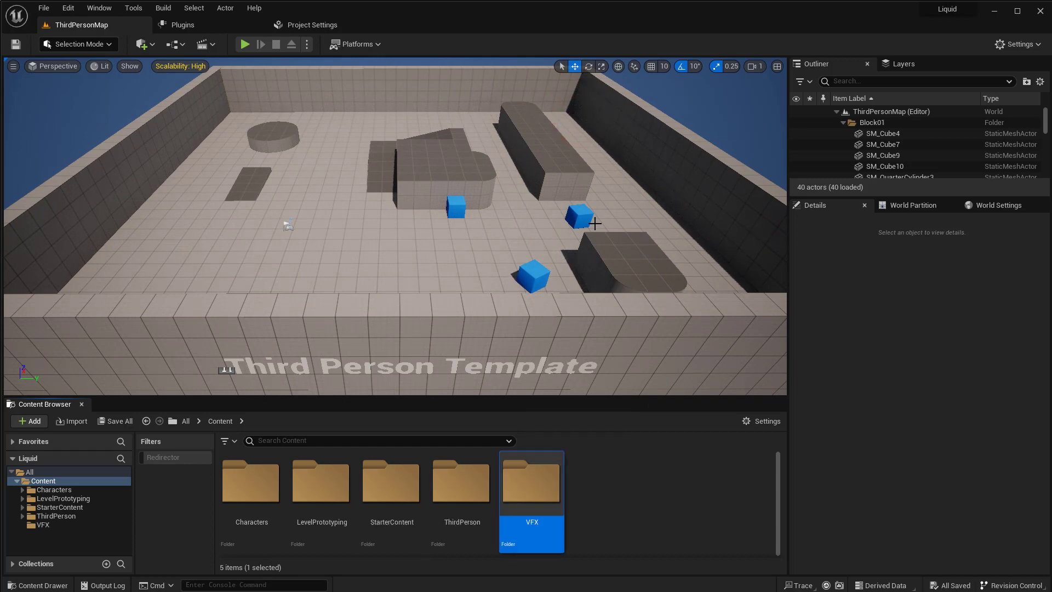
{"action": "key", "text": "Return"}
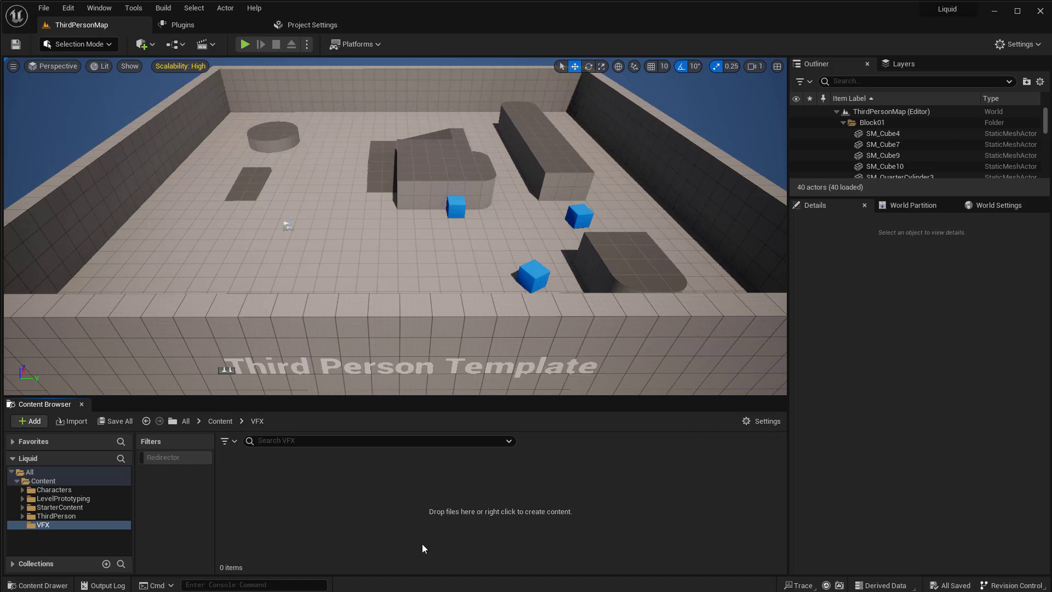
Create a Niagara System from the Confetti Burst emitter template in the VFX folder and name it NF_explosion.
{"action": "right_click", "coordinate": [313, 488]}
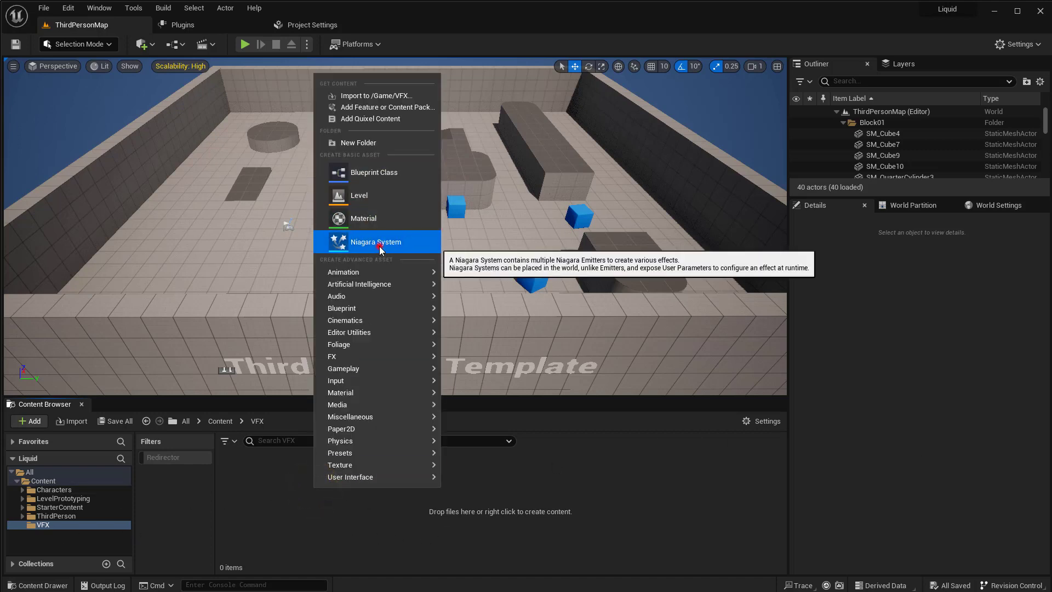
{"action": "left_click", "coordinate": [381, 242]}
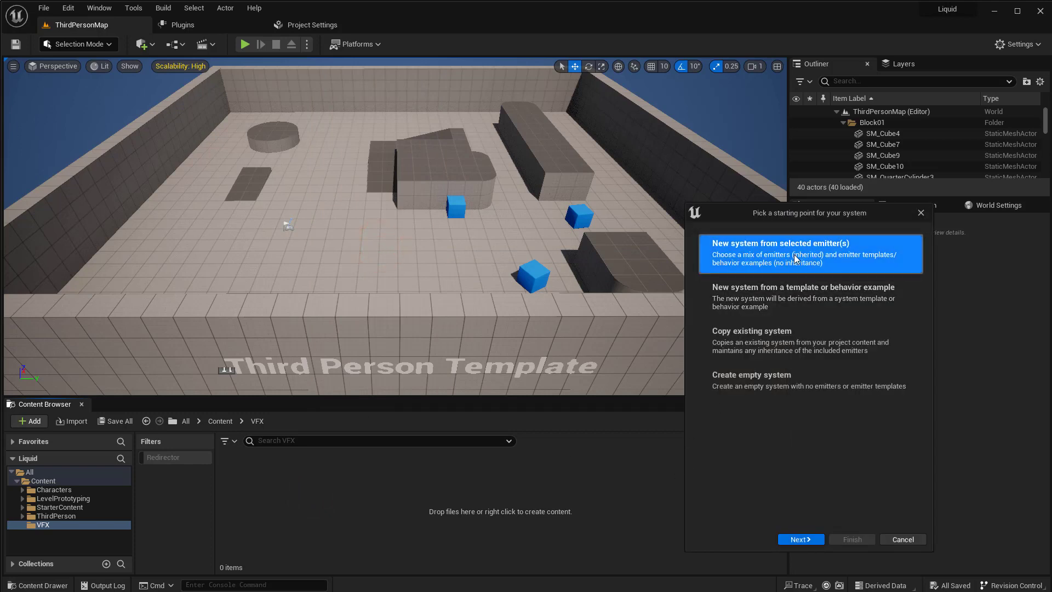
{"action": "left_click", "coordinate": [801, 539]}
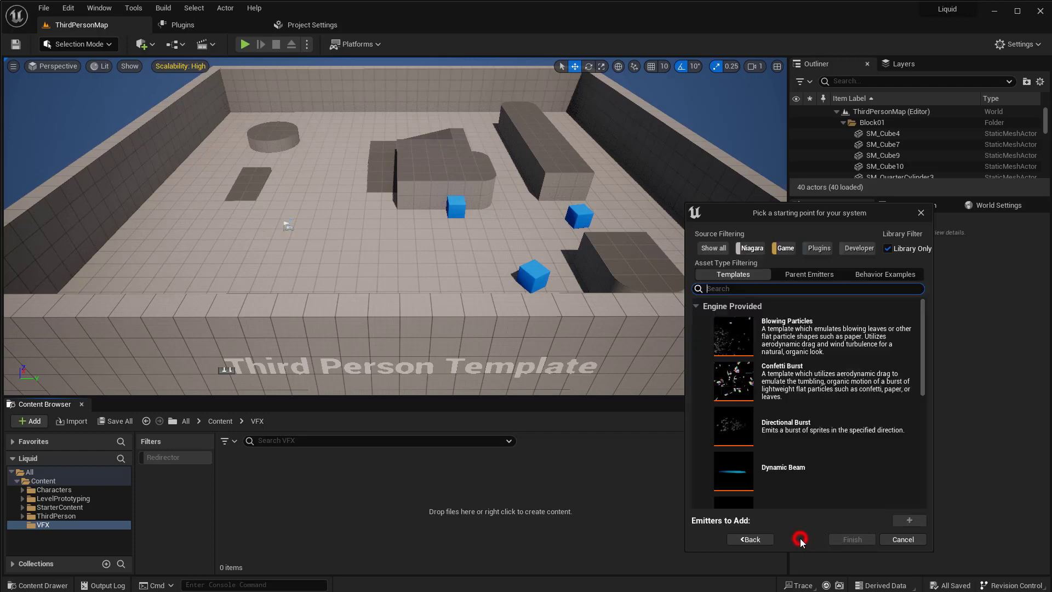
{"action": "left_click", "coordinate": [802, 381]}
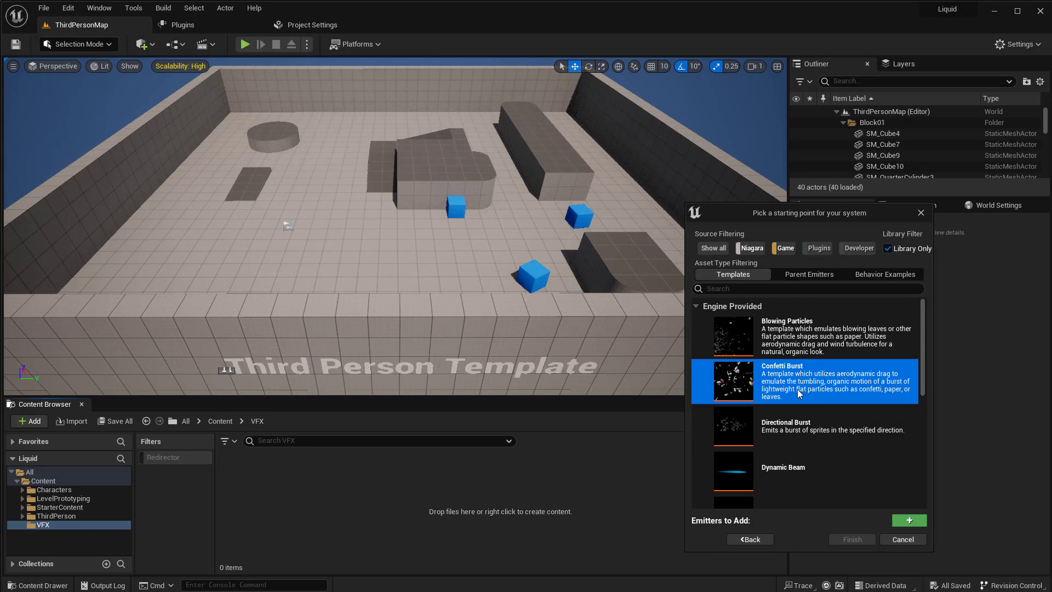
{"action": "left_click", "coordinate": [907, 520]}
{"action": "left_click", "coordinate": [852, 539]}
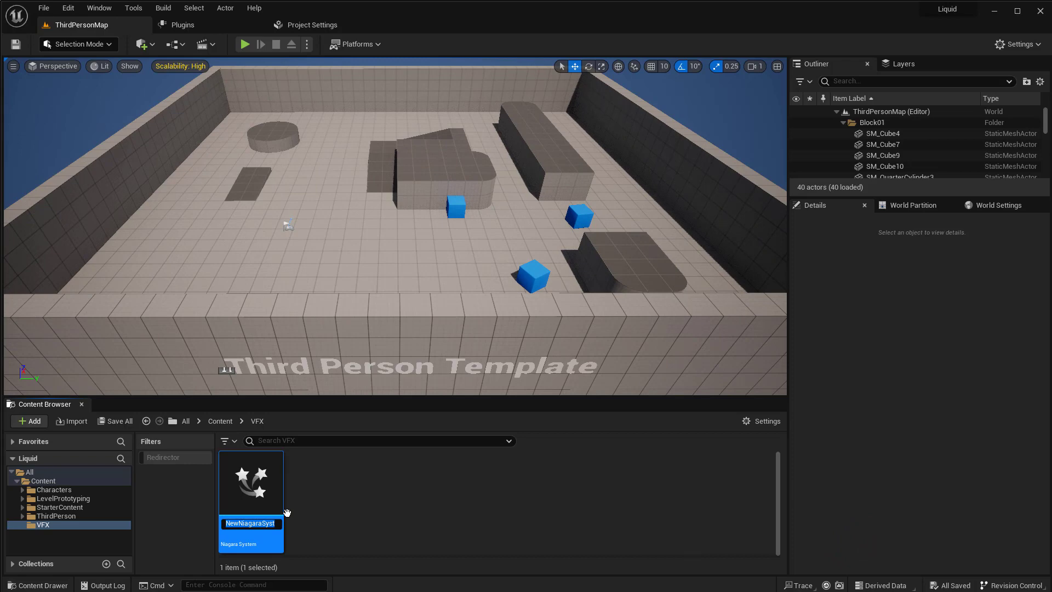
{"action": "type", "text": "NF_explosion"}
{"action": "key", "text": "Return"}
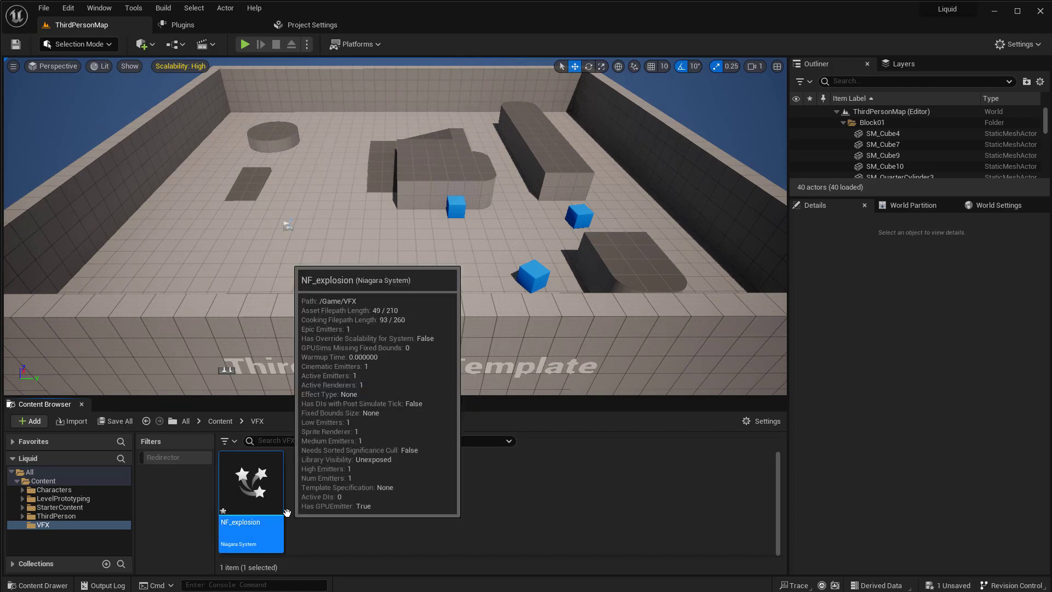
Open NF_explosion docked in the main window, close the Project Settings and Plugins pages, and widen the effect preview.
{"action": "double_click", "coordinate": [285, 512]}
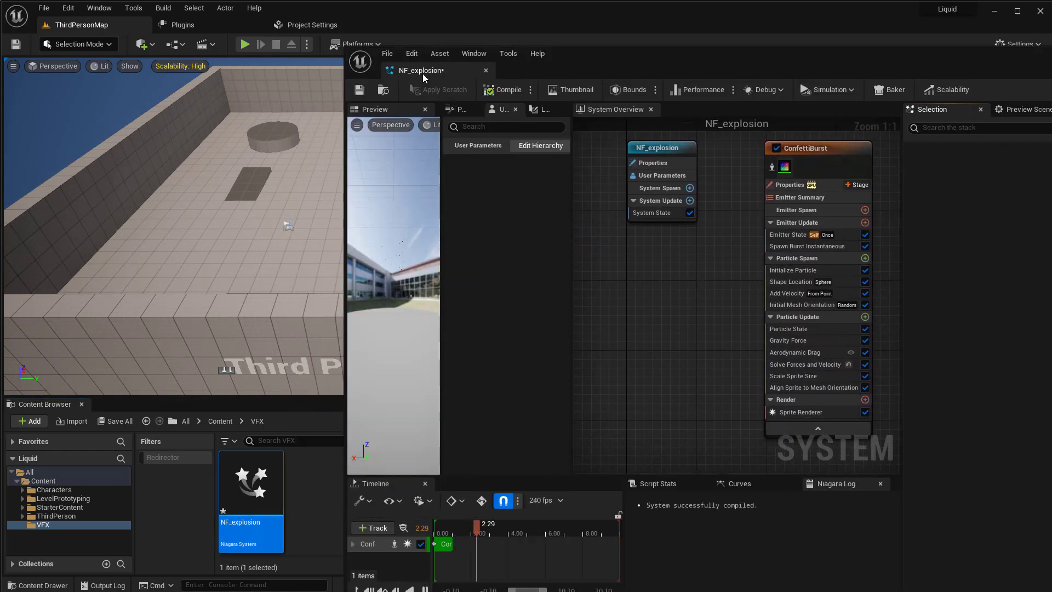
{"action": "left_click_drag", "start_coordinate": [425, 78], "coordinate": [390, 22]}
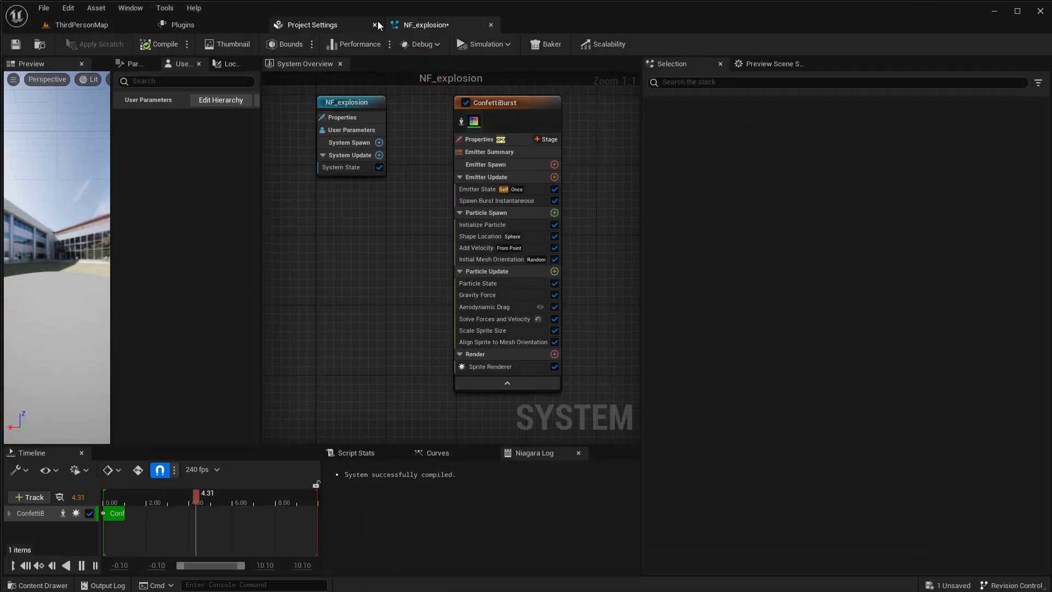
{"action": "left_click", "coordinate": [375, 24]}
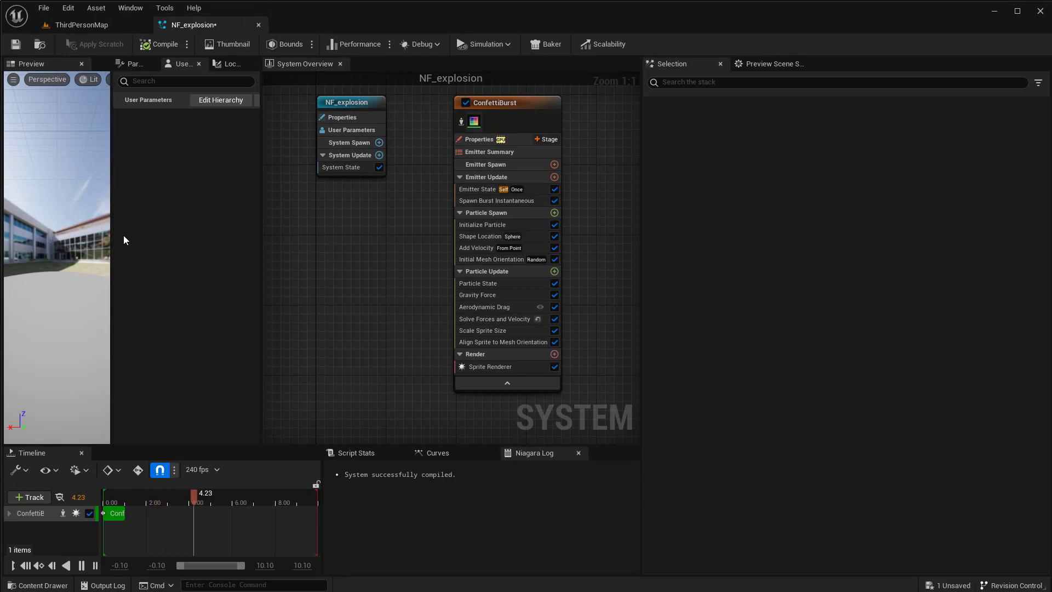
{"action": "left_click_drag", "start_coordinate": [112, 239], "coordinate": [178, 238]}
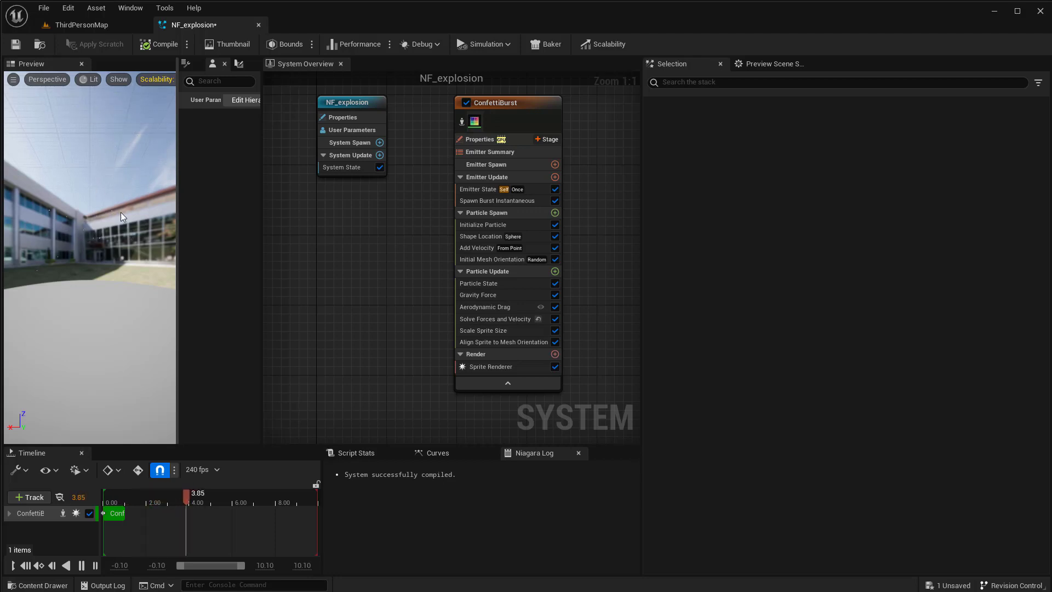
In ConfettiBurst's Initialize Particle module, set the Sprite Size Mode to Uniform with a Uniform Sprite Size of 20.
{"action": "left_click", "coordinate": [489, 226]}
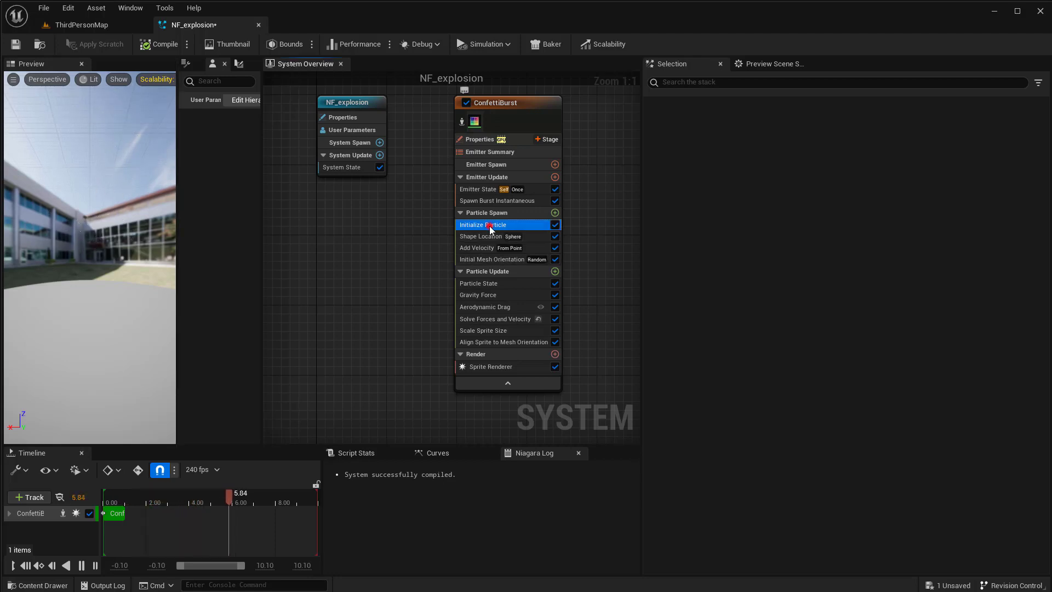
{"action": "left_click", "coordinate": [799, 186]}
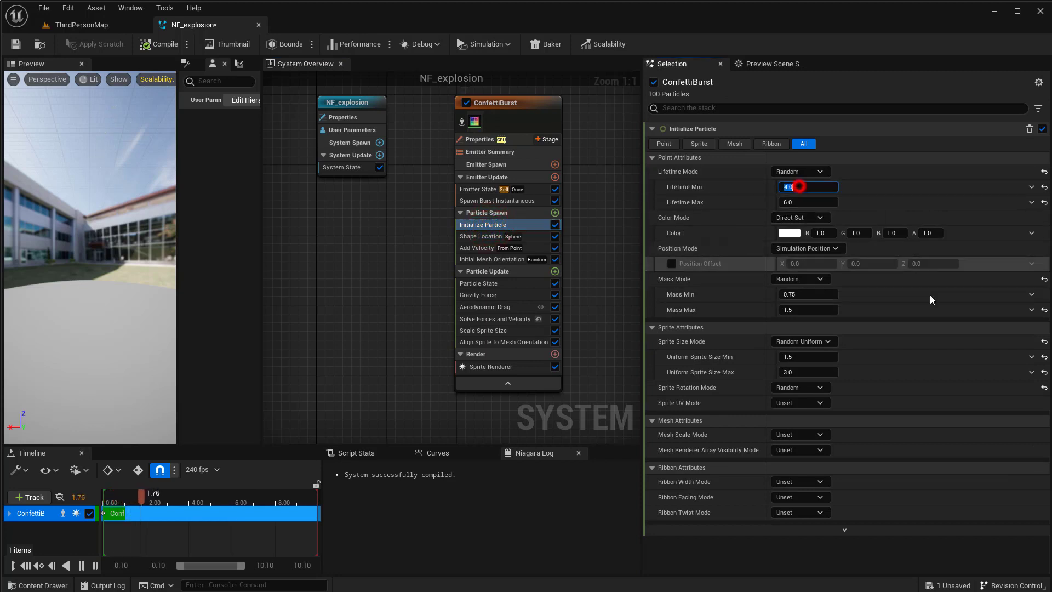
{"action": "left_click", "coordinate": [826, 341]}
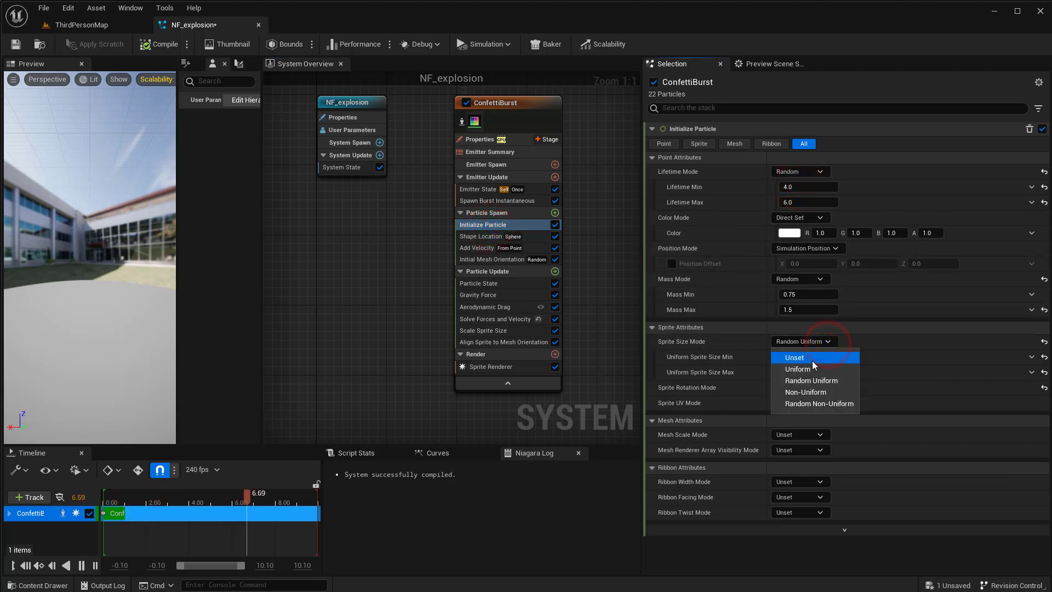
{"action": "left_click", "coordinate": [813, 367]}
{"action": "left_click", "coordinate": [806, 356]}
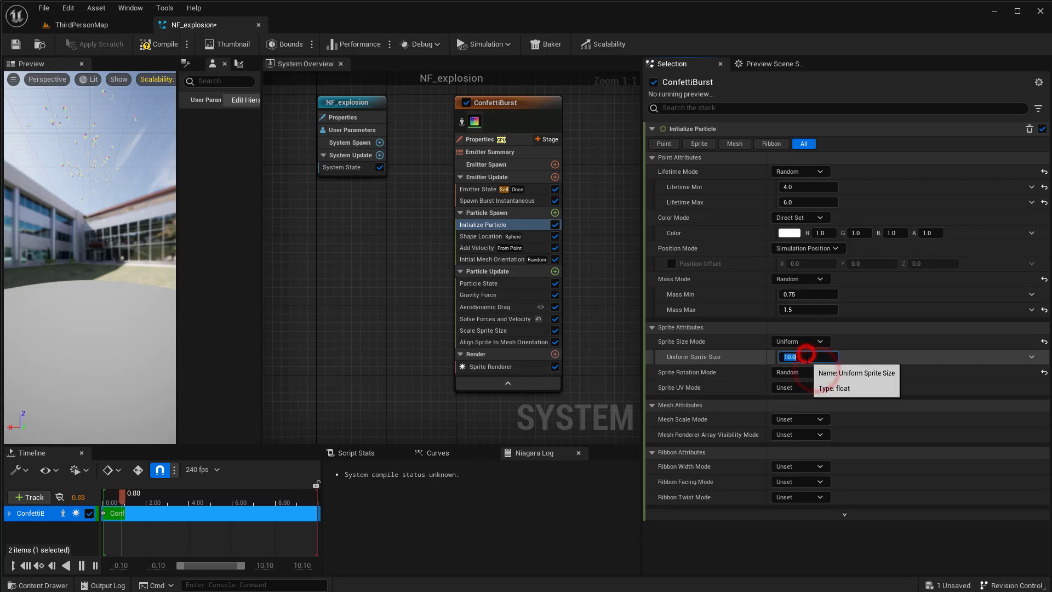
{"action": "type", "text": "20"}
{"action": "key", "text": "Return"}
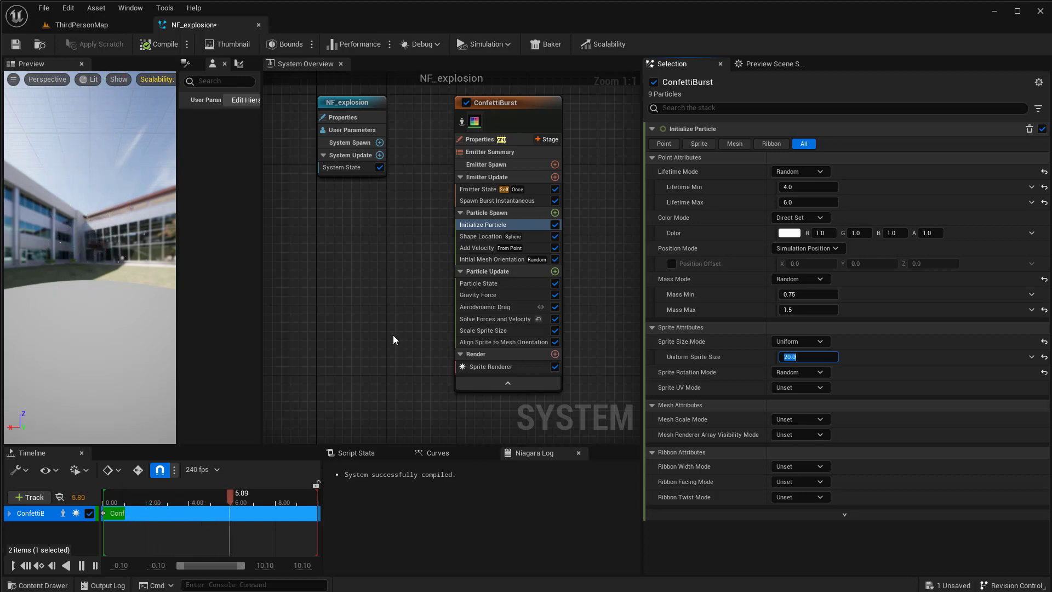
Disable ConfettiBurst's Aerodynamic Drag module and shorten the timeline's playback range to about 5 seconds.
{"action": "left_click", "coordinate": [495, 308]}
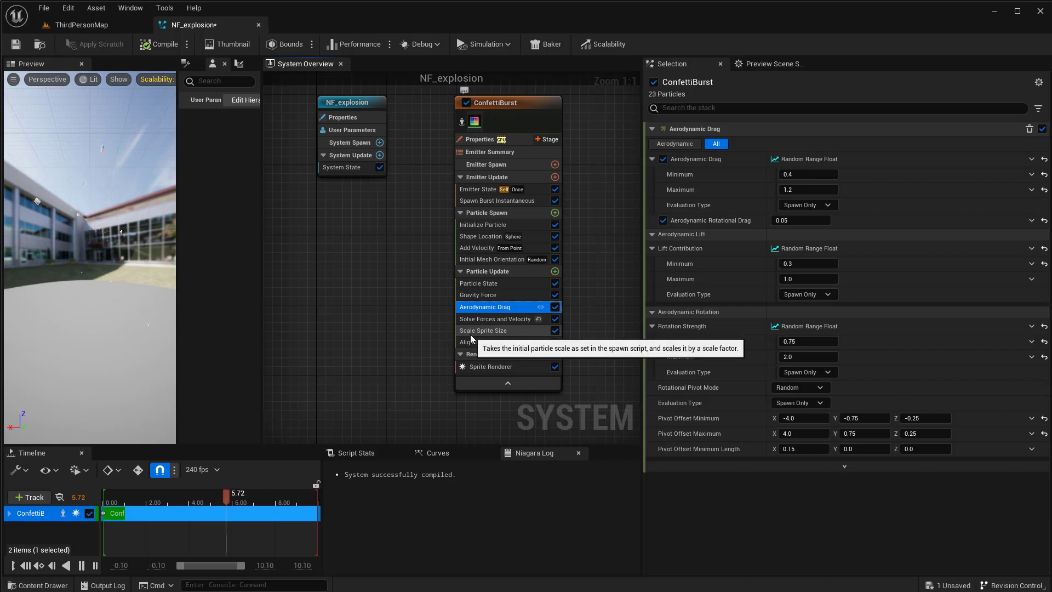
{"action": "left_click", "coordinate": [554, 307]}
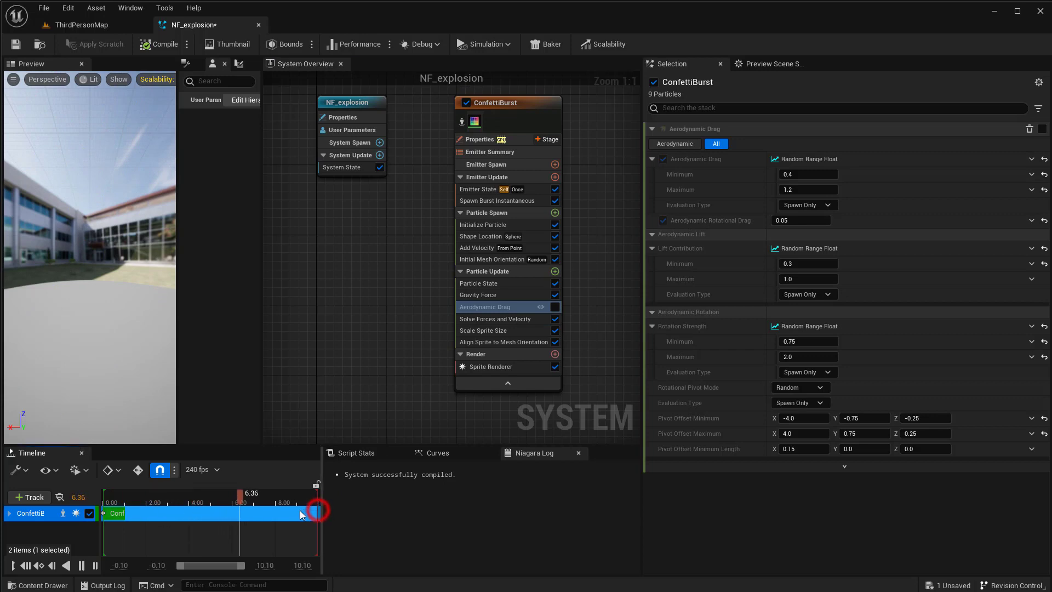
{"action": "left_click_drag", "start_coordinate": [300, 510], "coordinate": [220, 524]}
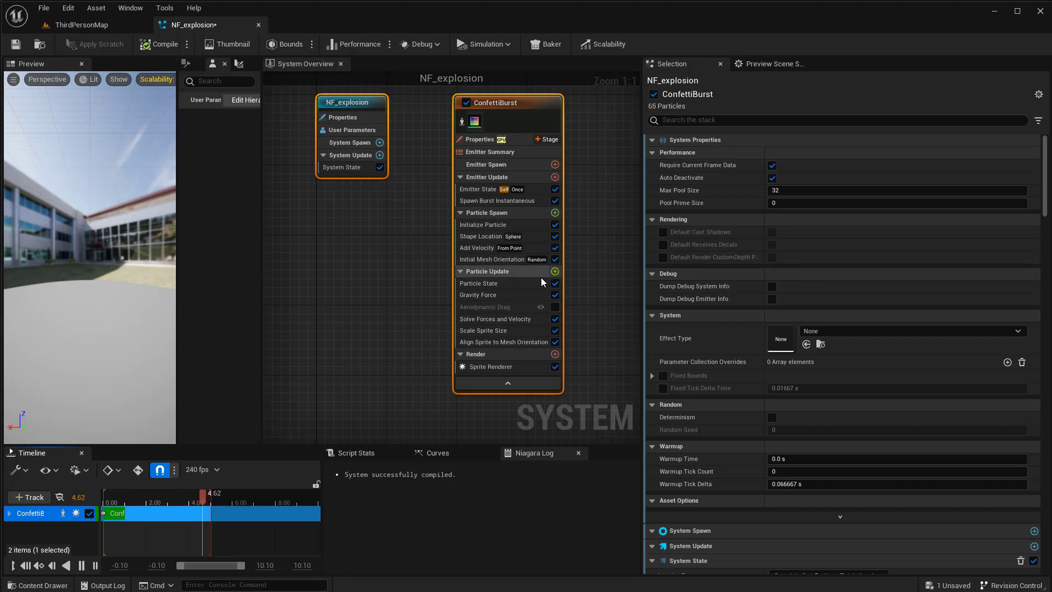
Re-enable the Aerodynamic Drag module in ConfettiBurst's Particle Update stage.
{"action": "left_click", "coordinate": [499, 305]}
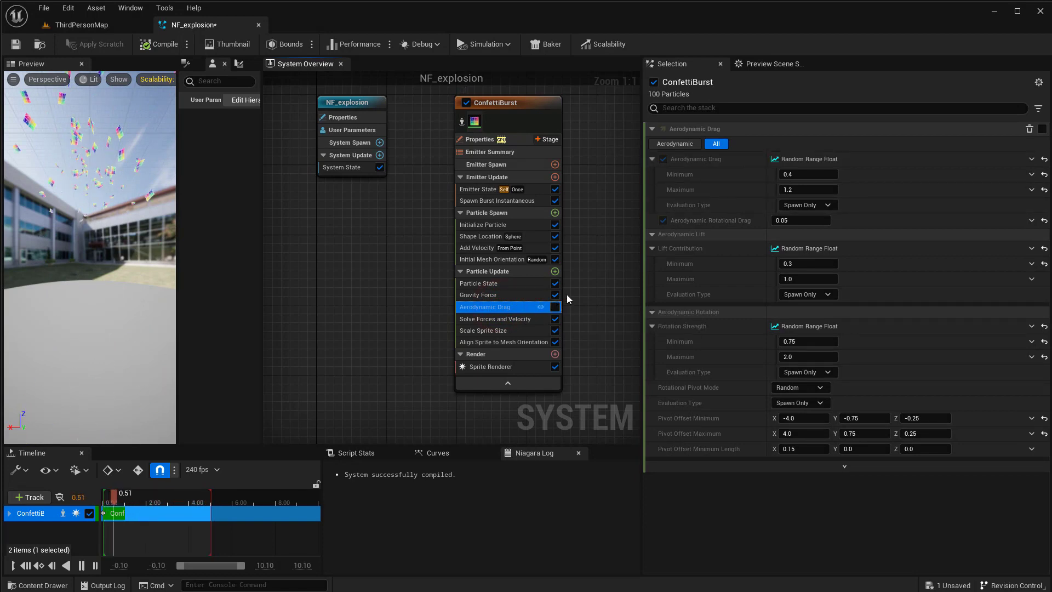
{"action": "left_click", "coordinate": [555, 308]}
{"action": "left_click", "coordinate": [555, 307]}
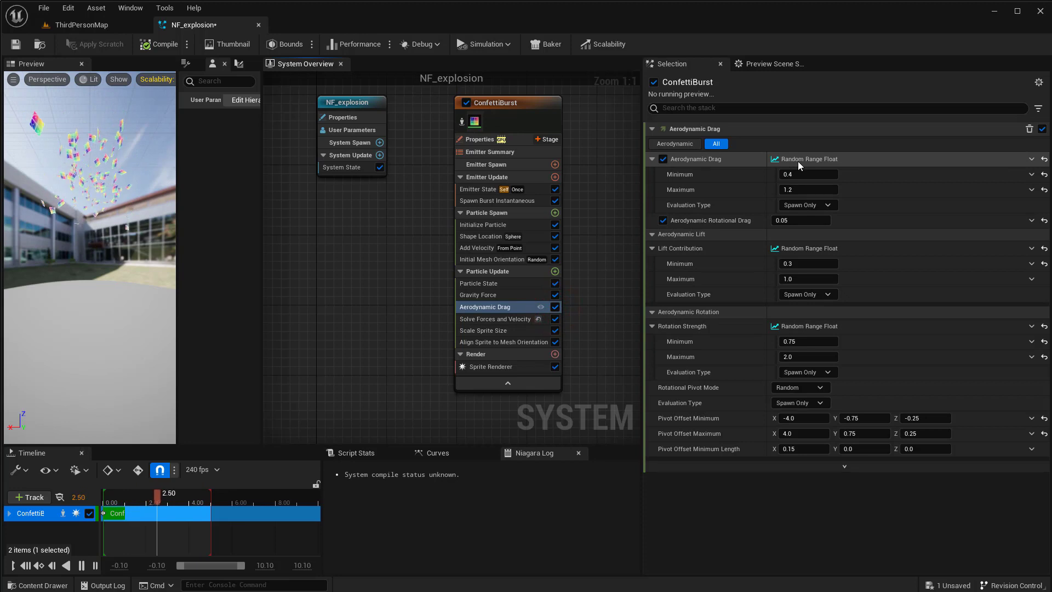
Drive the Aerodynamic Drag input with Float from Curve and apply the rising linear curve template.
{"action": "left_click", "coordinate": [1033, 159]}
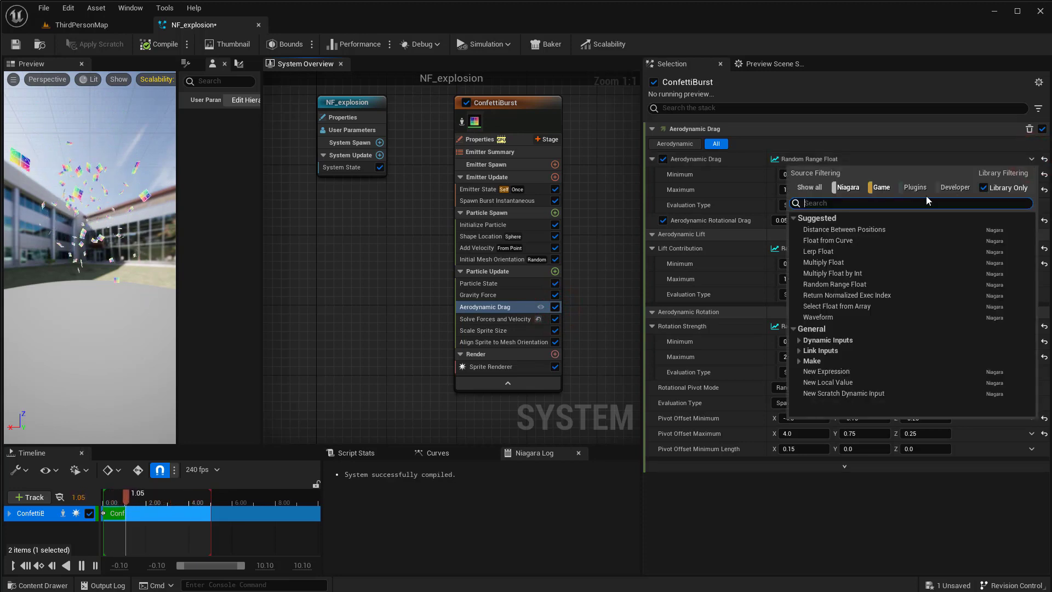
{"action": "type", "text": "curv"}
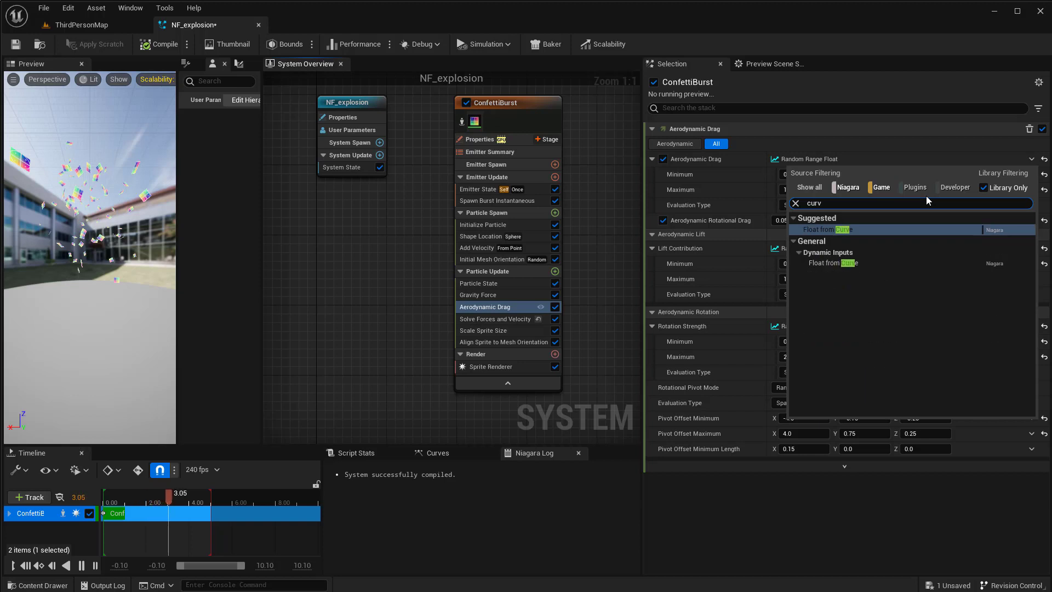
{"action": "left_click", "coordinate": [847, 230]}
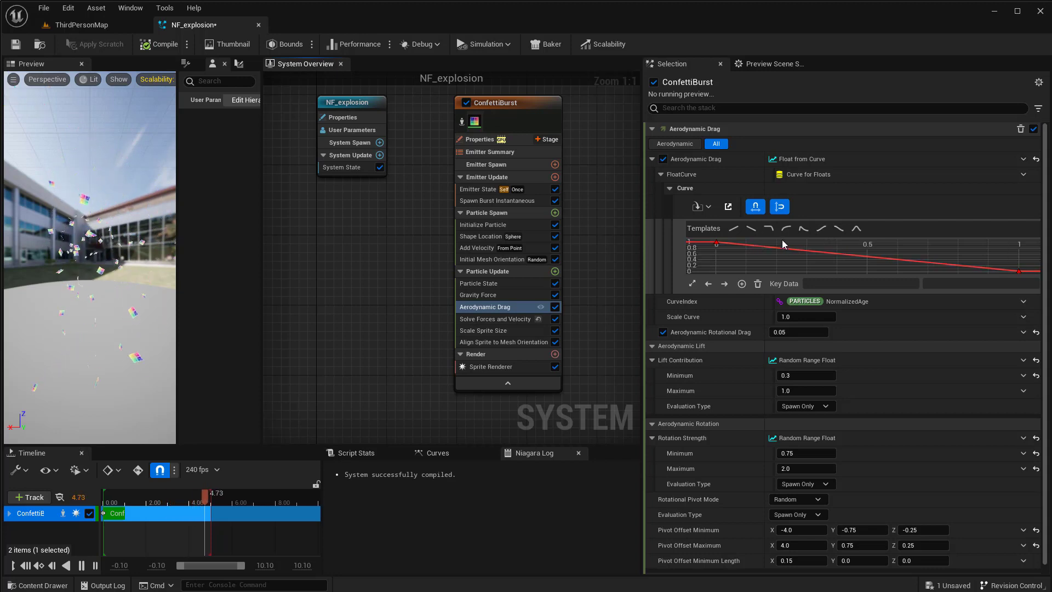
{"action": "left_click", "coordinate": [734, 228]}
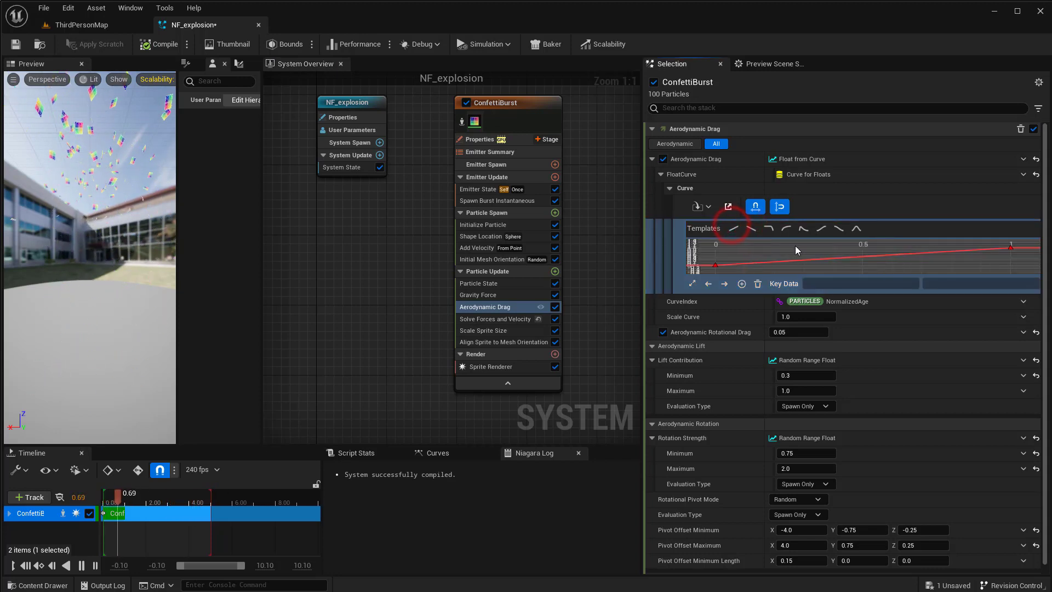
Move the drag curve's first key to time 0.3 with a value of 0.
{"action": "left_click", "coordinate": [715, 262]}
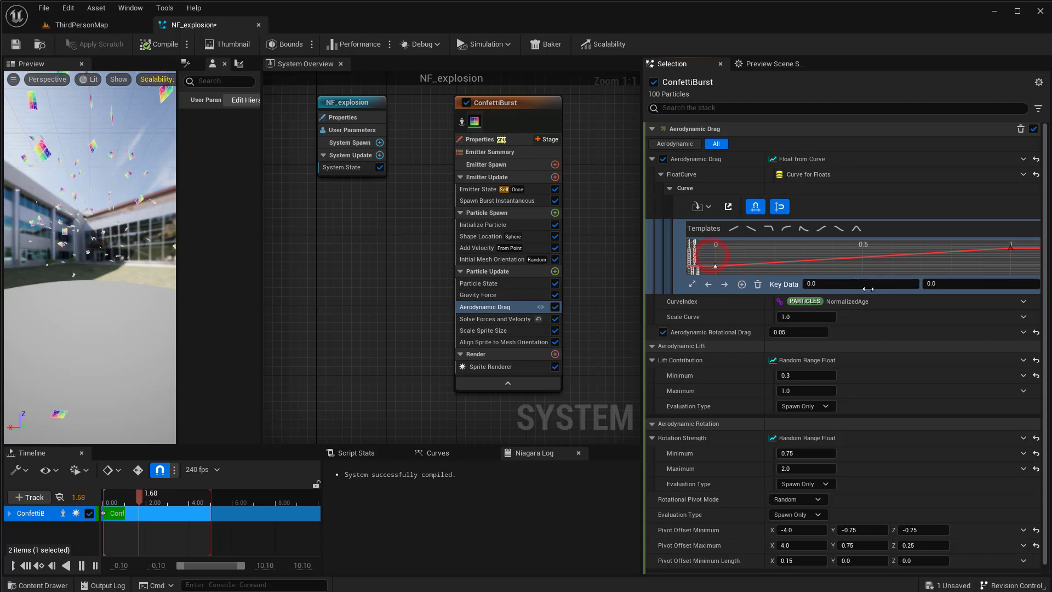
{"action": "left_click", "coordinate": [715, 265]}
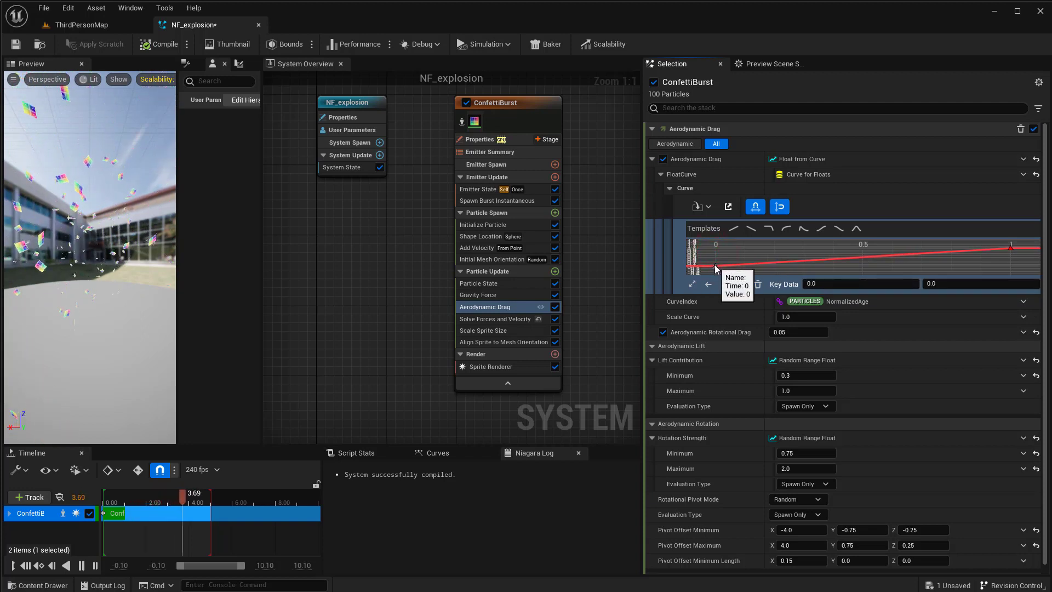
{"action": "left_click_drag", "start_coordinate": [715, 265], "coordinate": [804, 266]}
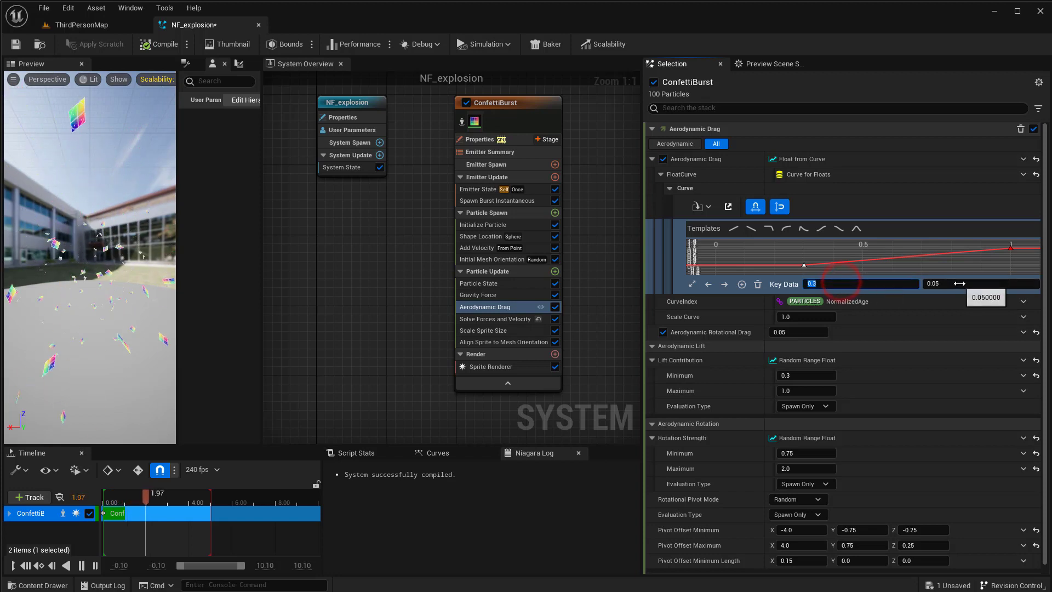
{"action": "left_click", "coordinate": [959, 283]}
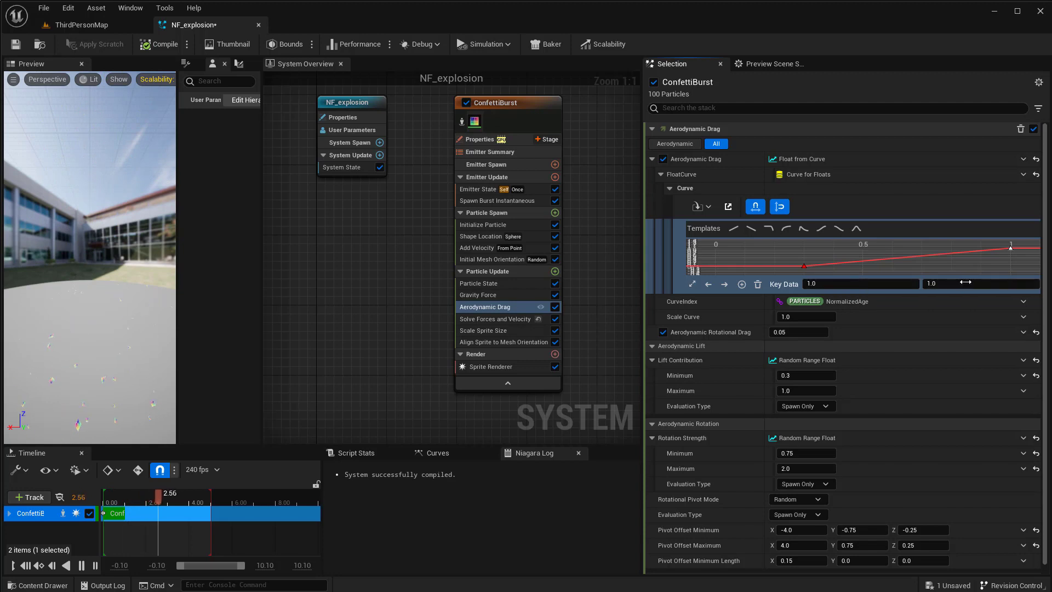
Lower the drag curve's last key, at time 1.0, to a value of 0.8.
{"action": "left_click", "coordinate": [955, 283]}
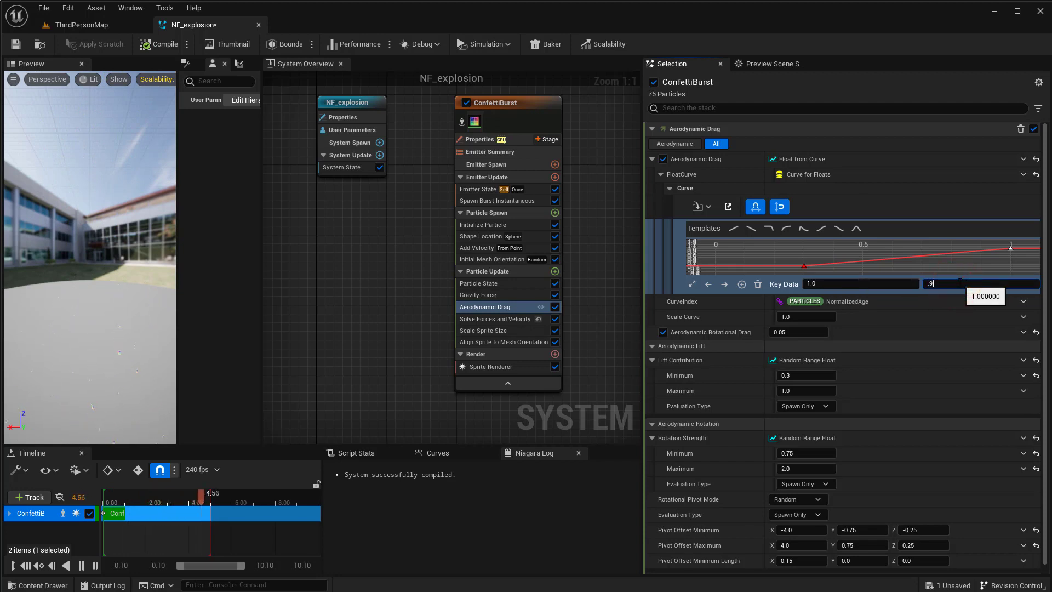
{"action": "type", "text": ".9"}
{"action": "key", "text": "Return"}
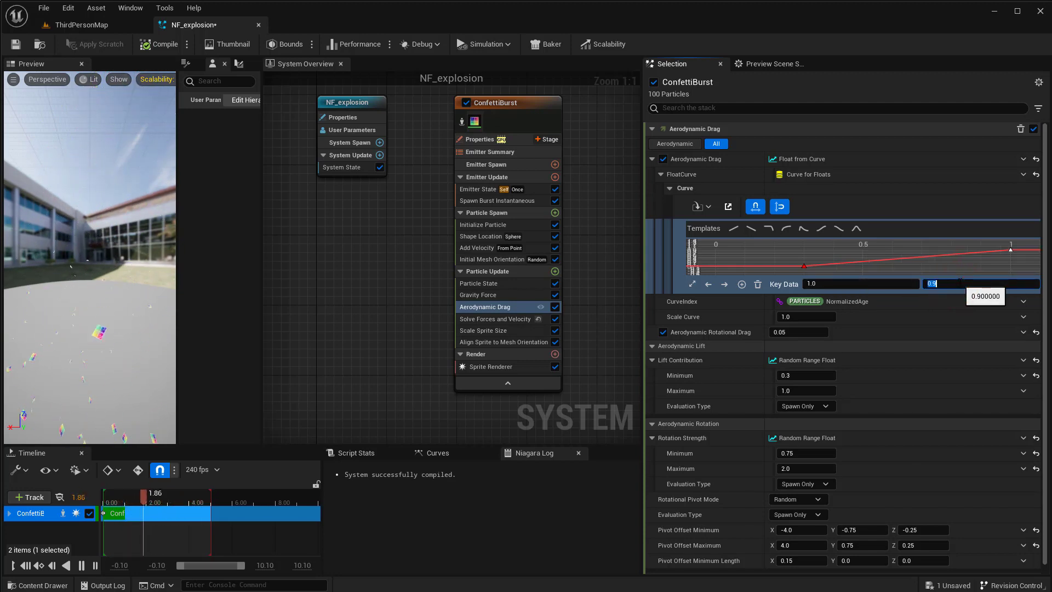
{"action": "left_click", "coordinate": [945, 283]}
{"action": "type", "text": ".8"}
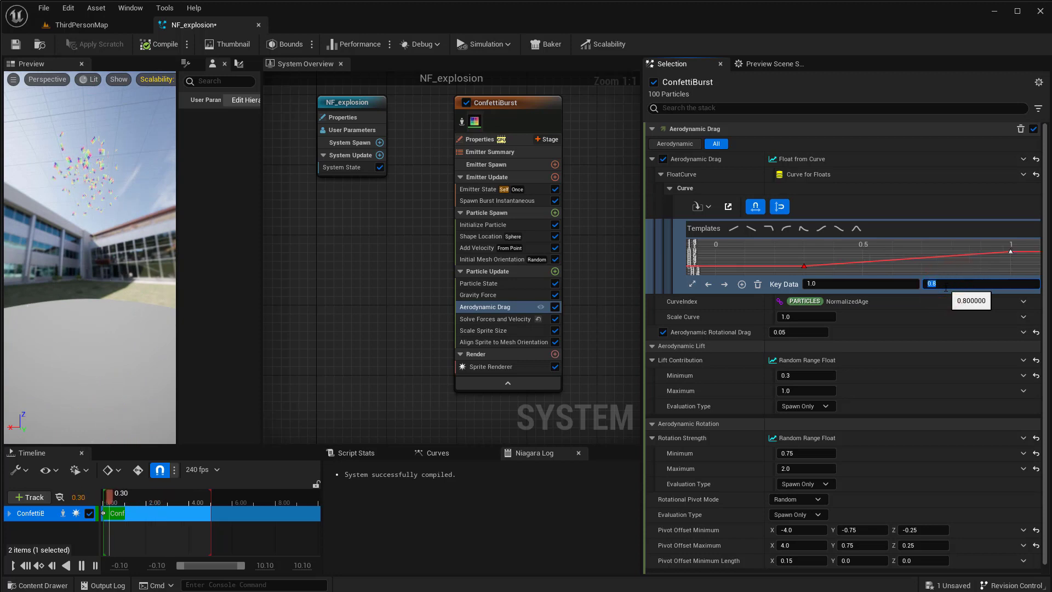
{"action": "key", "text": "Return"}
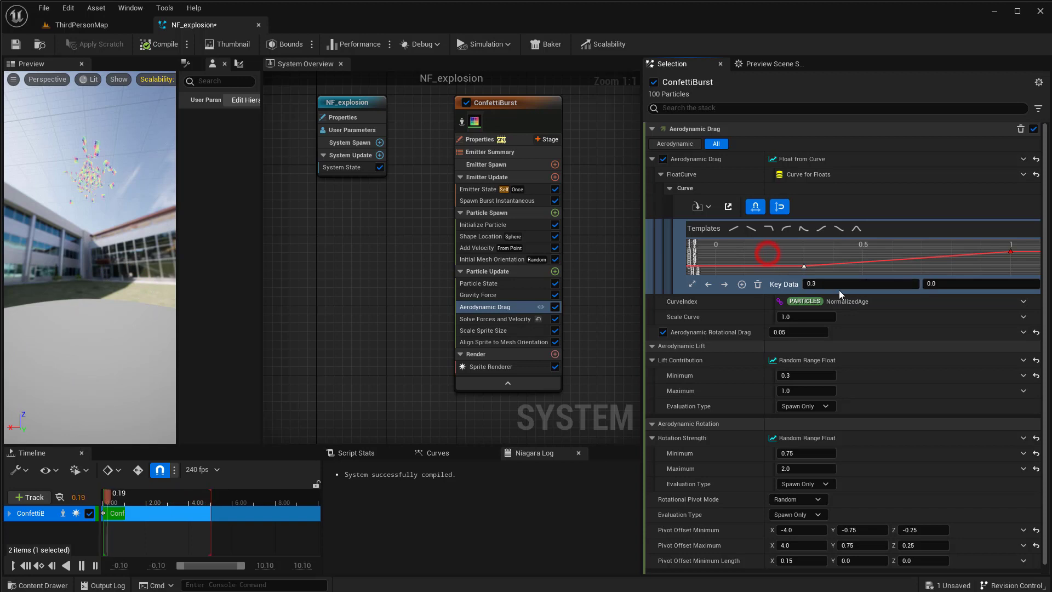
{"action": "left_click", "coordinate": [1011, 251]}
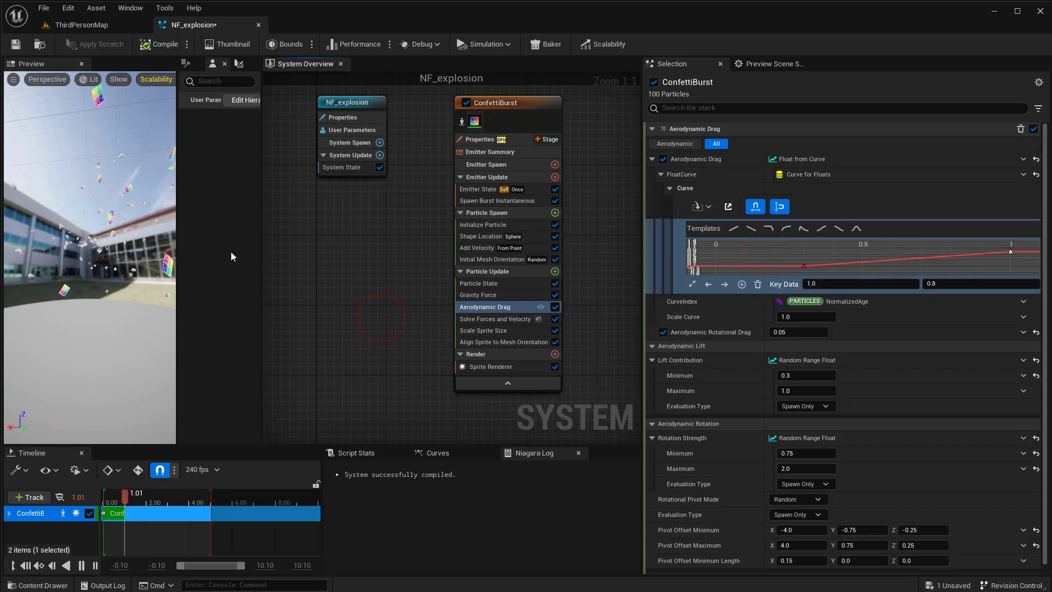
Add a Fluids Gas Source module to ConfettiBurst's Particle Update stage.
{"action": "left_click", "coordinate": [556, 272]}
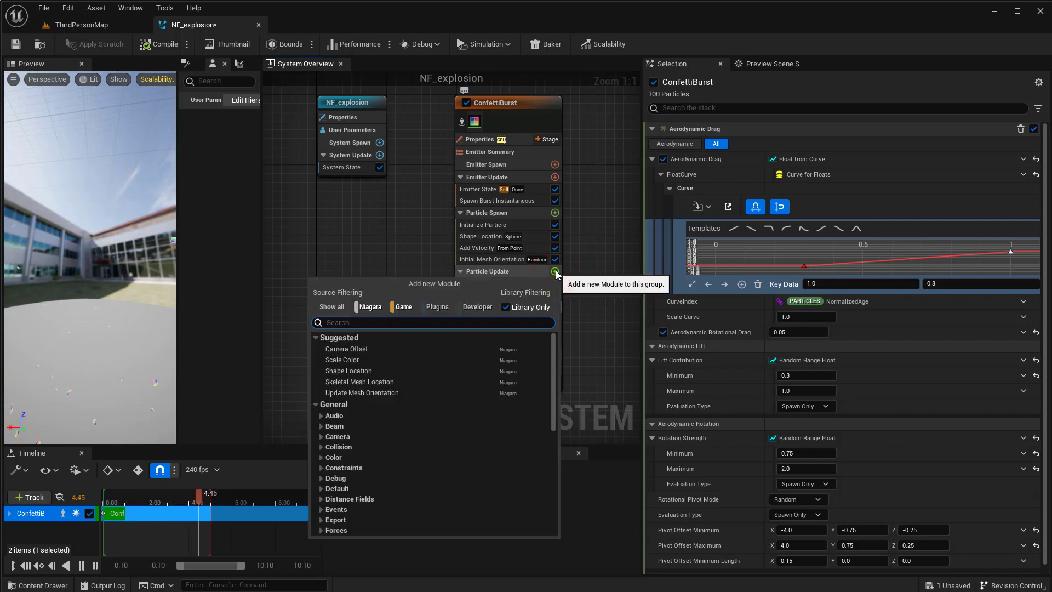
{"action": "type", "text": "fluid"}
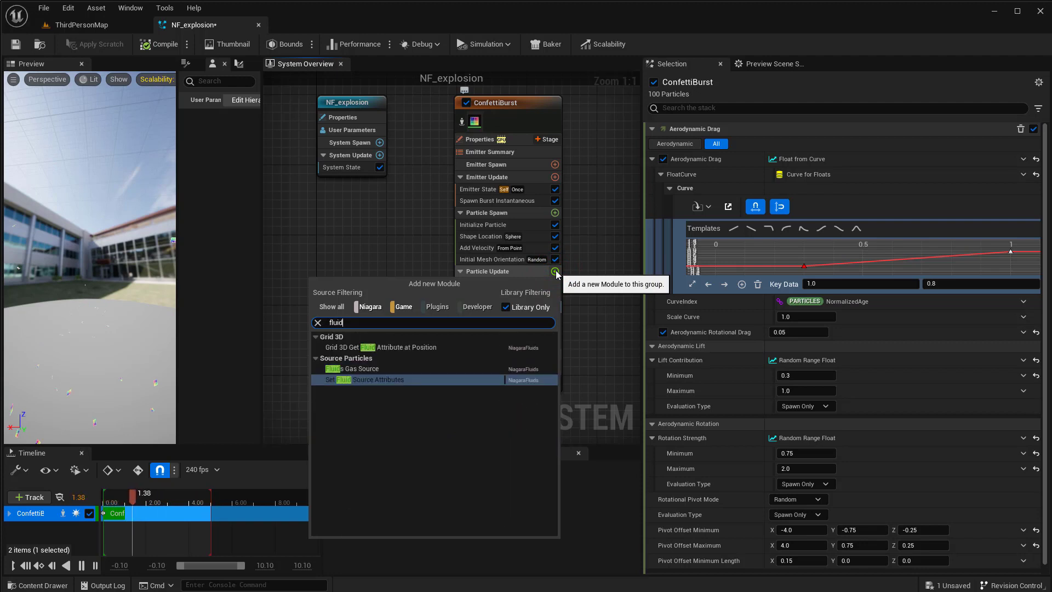
{"action": "left_click", "coordinate": [363, 369]}
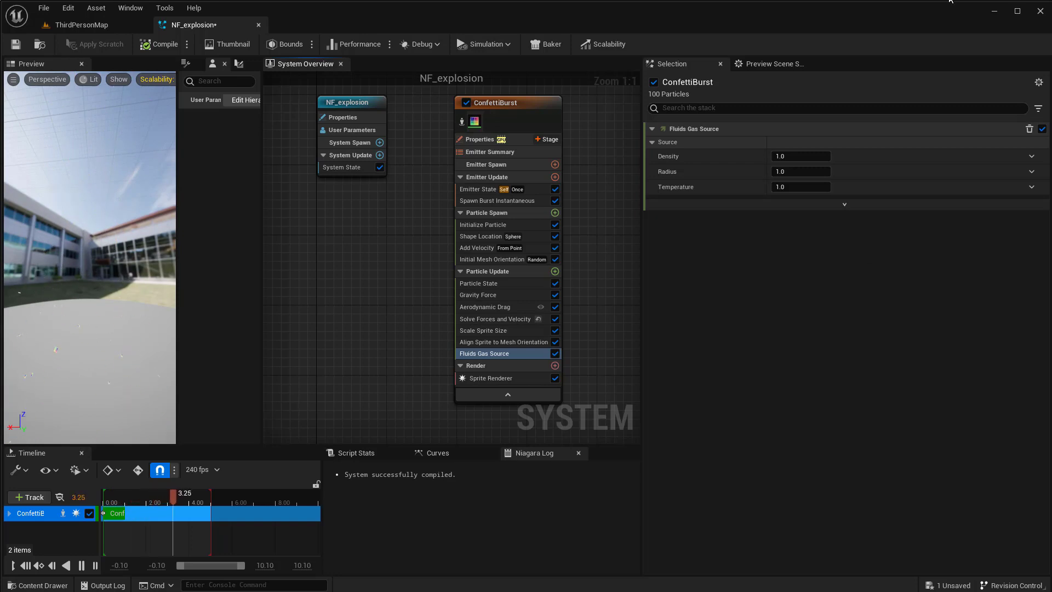
Drive the Fluids Gas Source Radius with Float from Curve and set its Scale Curve to 10.
{"action": "left_click", "coordinate": [1033, 172]}
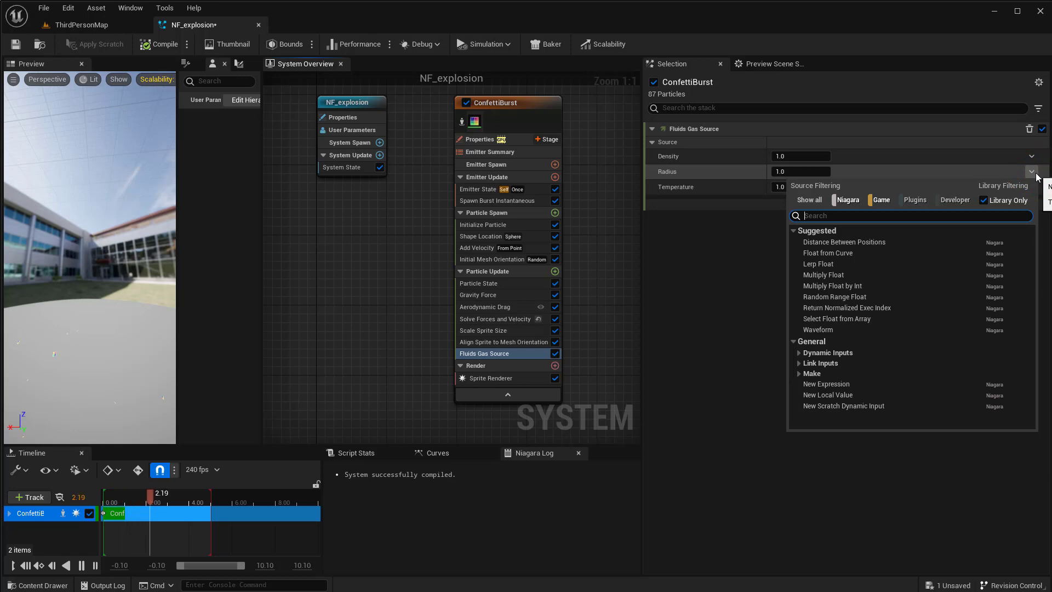
{"action": "type", "text": "curve"}
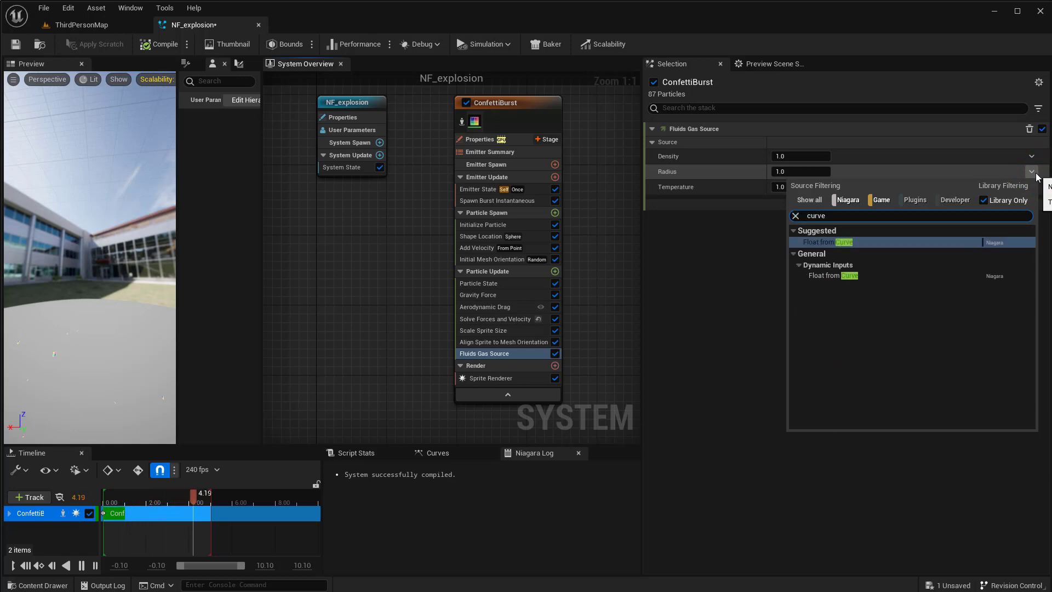
{"action": "left_click", "coordinate": [857, 242]}
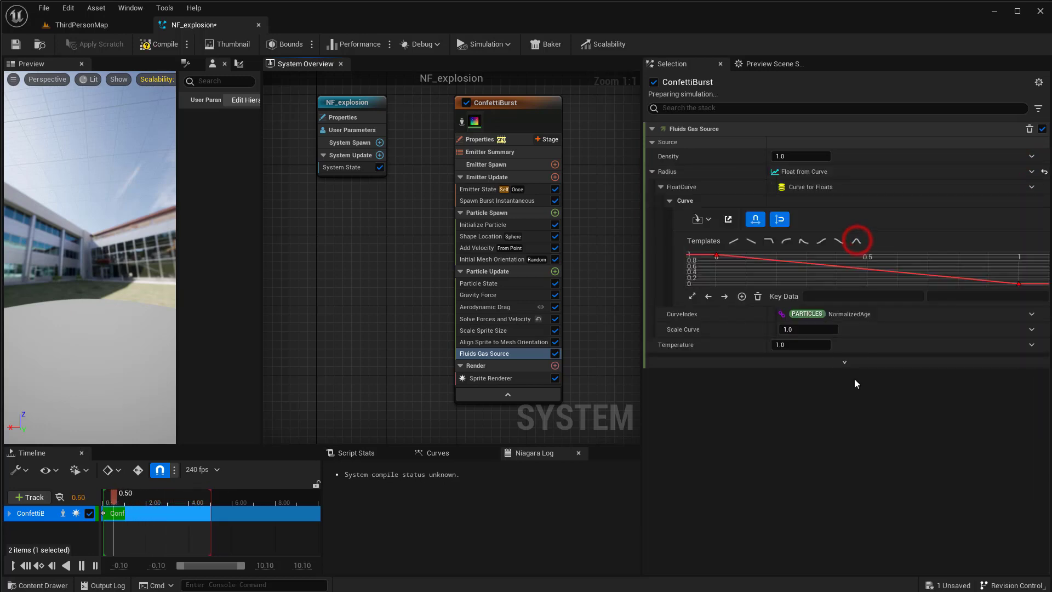
{"action": "left_click", "coordinate": [802, 334]}
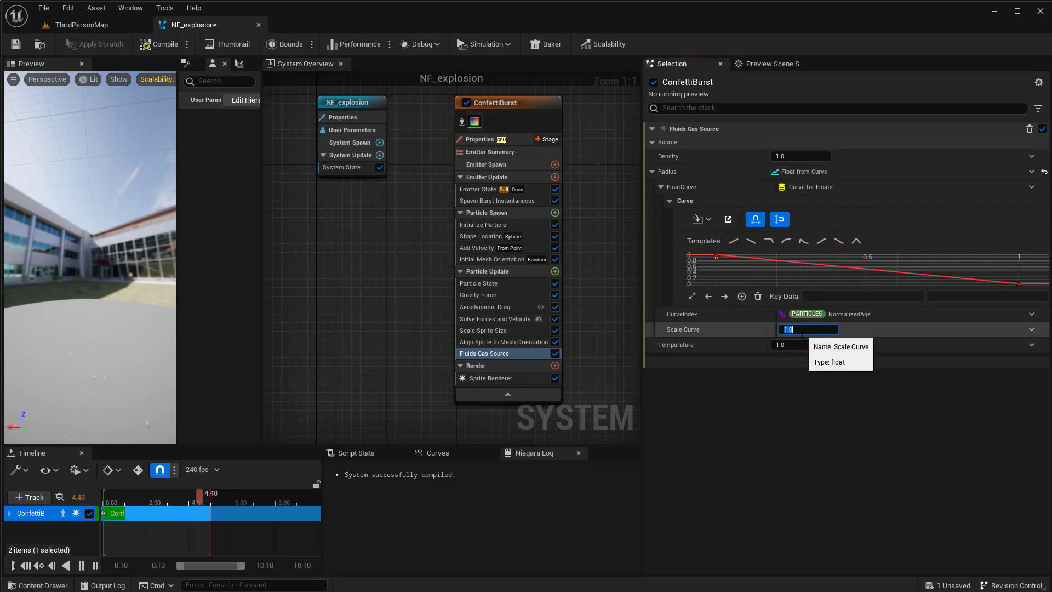
{"action": "type", "text": "10"}
{"action": "key", "text": "Return"}
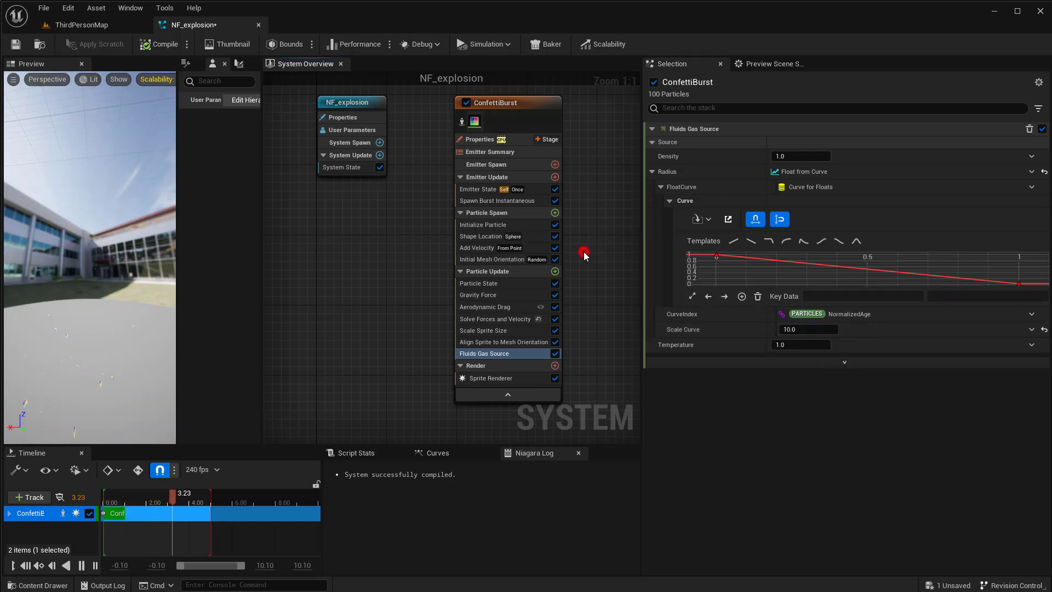
Add the Grid 3D Gas Master Emitter to the system from the parent emitters, with the Library Only filter off.
{"action": "right_click_drag", "start_coordinate": [587, 117], "coordinate": [505, 126]}
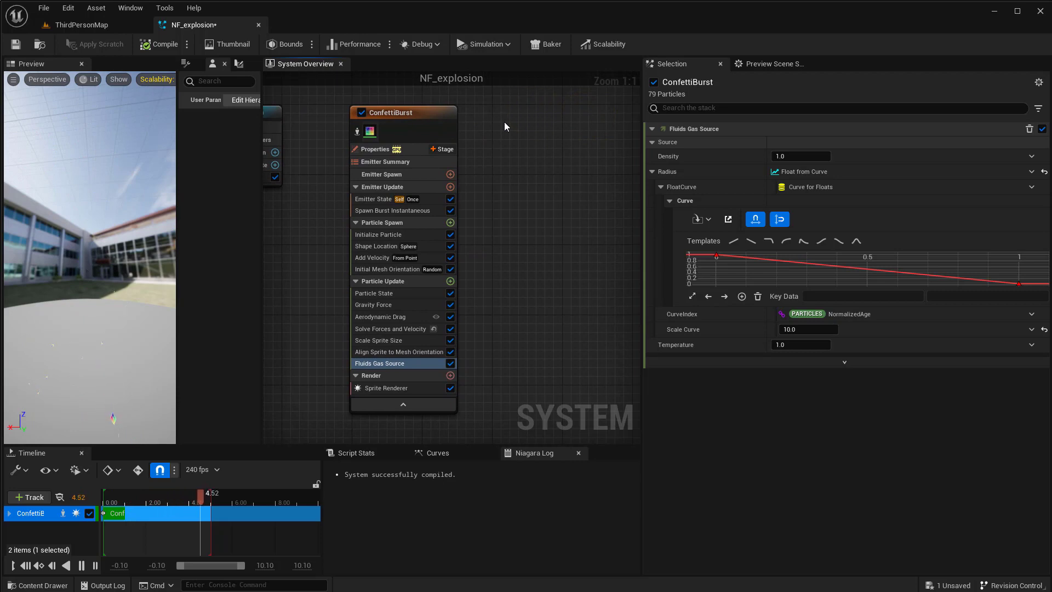
{"action": "right_click", "coordinate": [500, 121]}
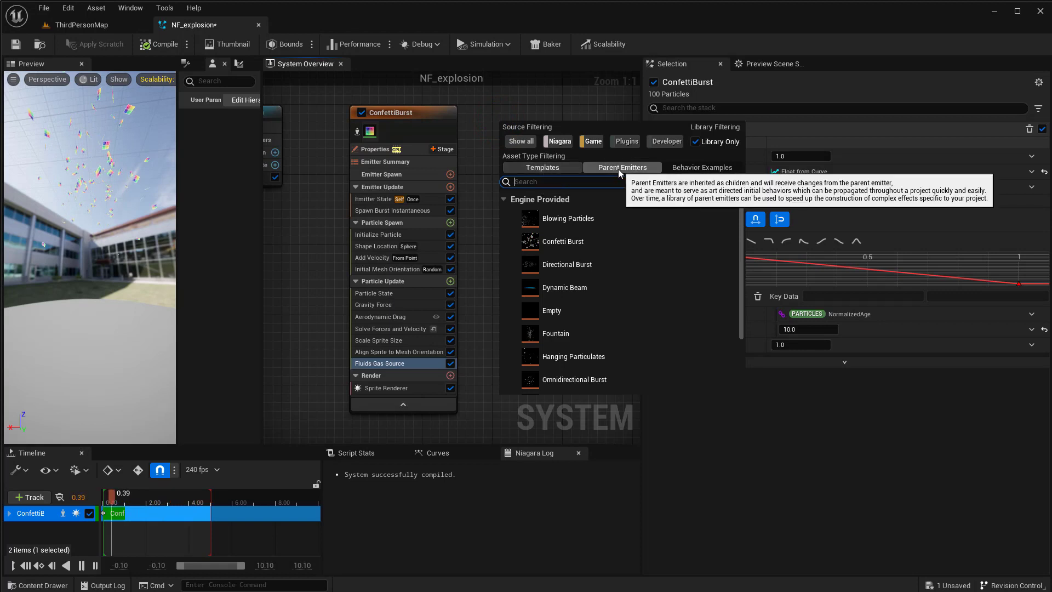
{"action": "right_click", "coordinate": [518, 189]}
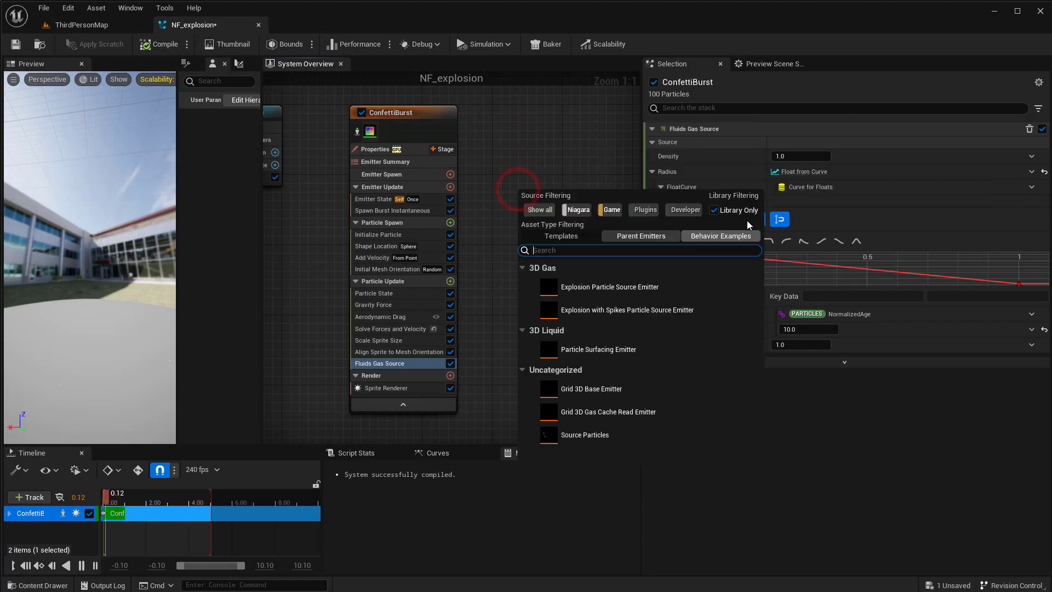
{"action": "left_click", "coordinate": [717, 211]}
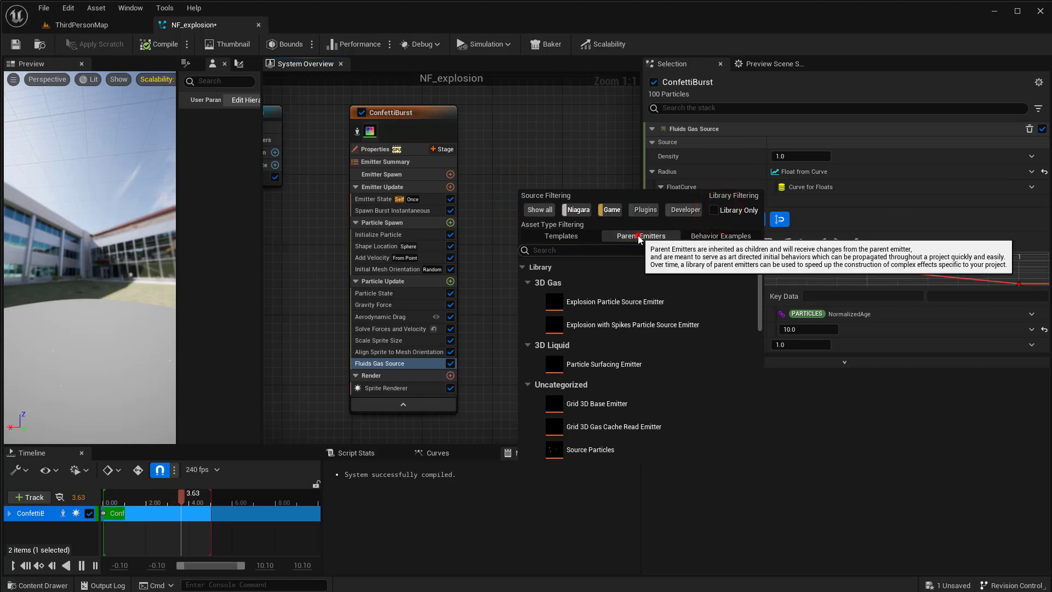
{"action": "left_click_drag", "start_coordinate": [759, 284], "coordinate": [762, 452]}
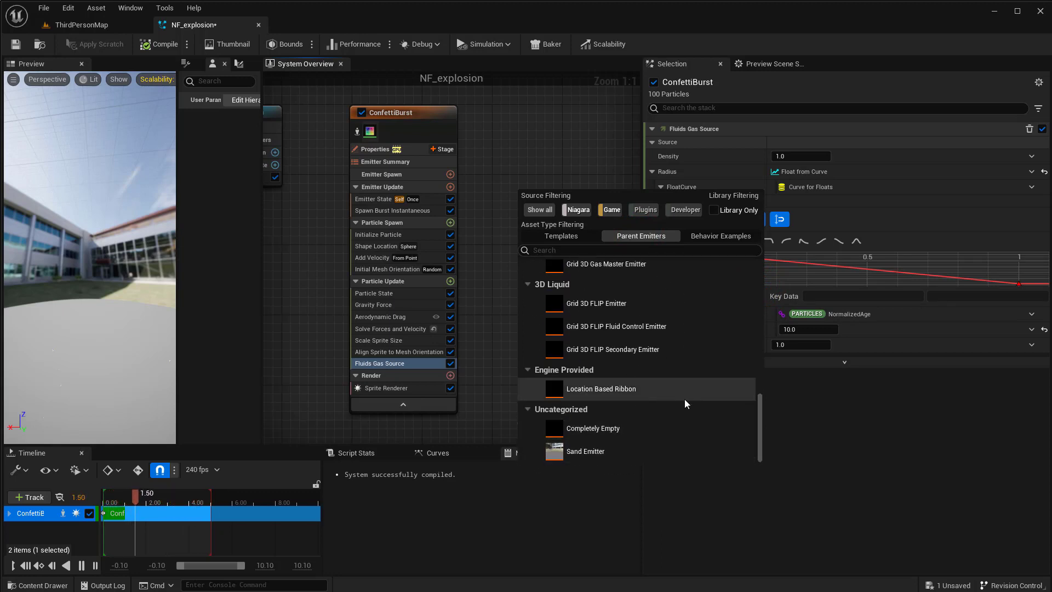
{"action": "scroll", "coordinate": [685, 399], "scroll_direction": "up", "scroll_amount": 4}
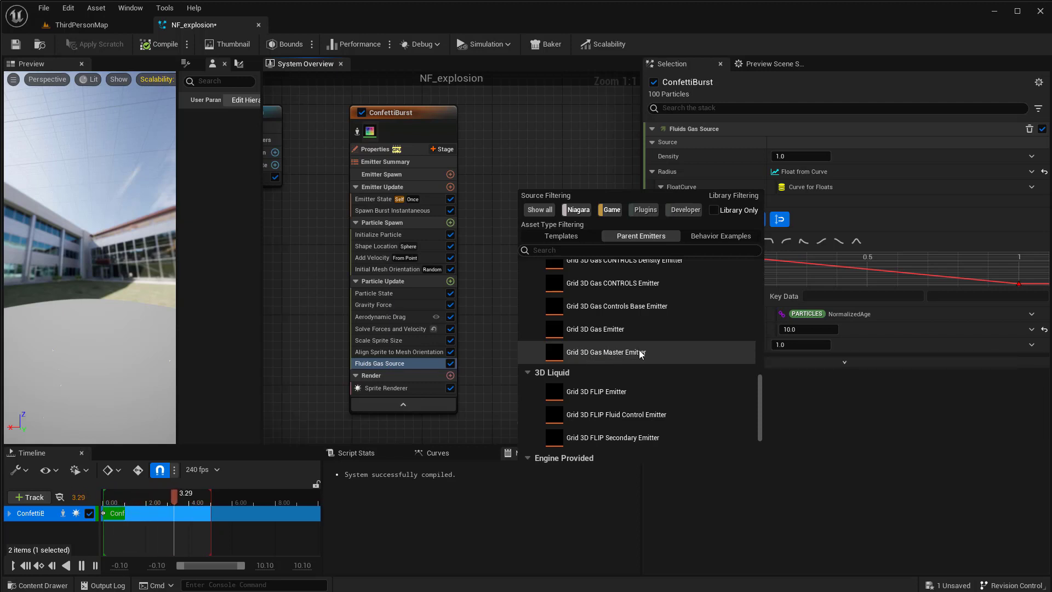
{"action": "left_click", "coordinate": [630, 355]}
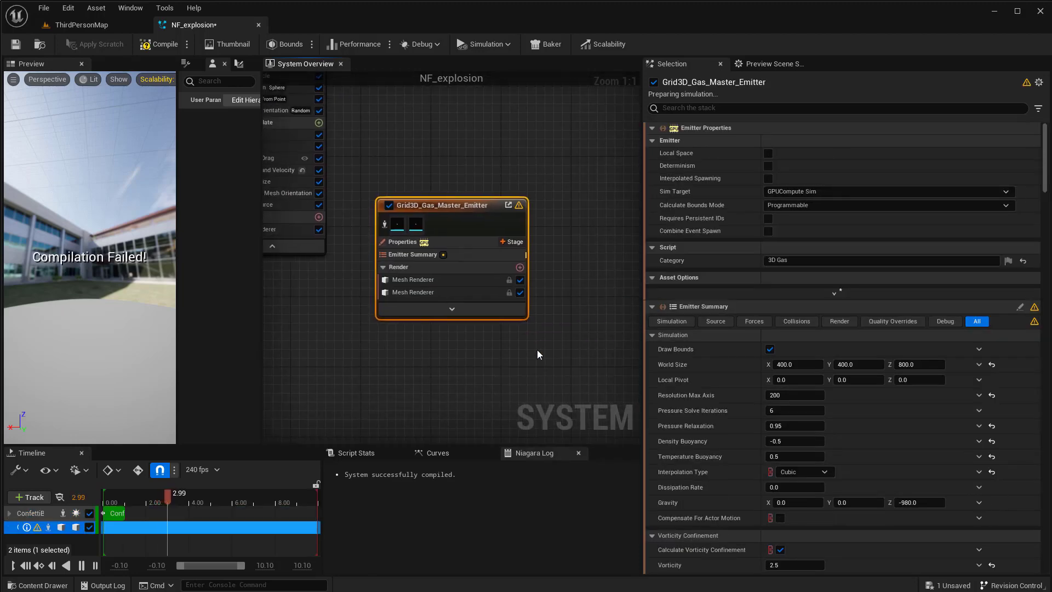
Place the Grid3D_Gas_Master_Emitter node beside the ConfettiBurst node in the system overview.
{"action": "right_click_drag", "start_coordinate": [402, 355], "coordinate": [477, 444]}
{"action": "left_click_drag", "start_coordinate": [531, 305], "coordinate": [516, 132]}
{"action": "right_click_drag", "start_coordinate": [489, 274], "coordinate": [499, 401]}
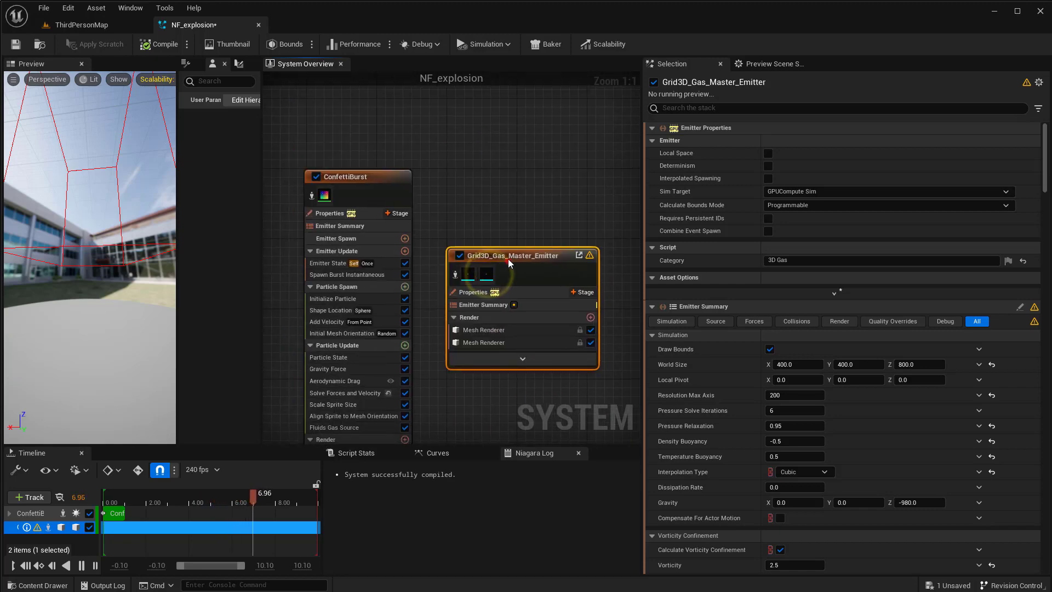
{"action": "left_click_drag", "start_coordinate": [508, 259], "coordinate": [485, 176]}
{"action": "right_click_drag", "start_coordinate": [463, 340], "coordinate": [437, 283]}
{"action": "left_click_drag", "start_coordinate": [451, 131], "coordinate": [460, 140]}
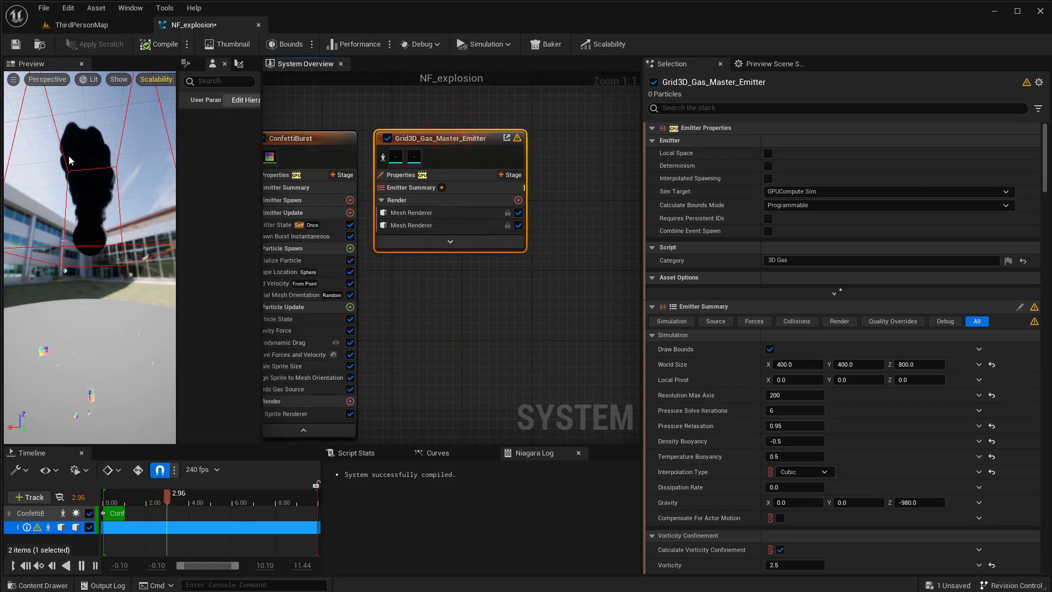
Widen the effect preview and frame the whole smoke column with its simulation bounds.
{"action": "left_click_drag", "start_coordinate": [84, 188], "coordinate": [216, 290]}
{"action": "mouse_move", "coordinate": [158, 319]}
{"action": "right_mouse_down"}
{"action": "mouse_move", "coordinate": [159, 330]}
{"action": "mouse_move", "coordinate": [208, 325]}
{"action": "mouse_move", "coordinate": [160, 323]}
{"action": "right_mouse_up"}
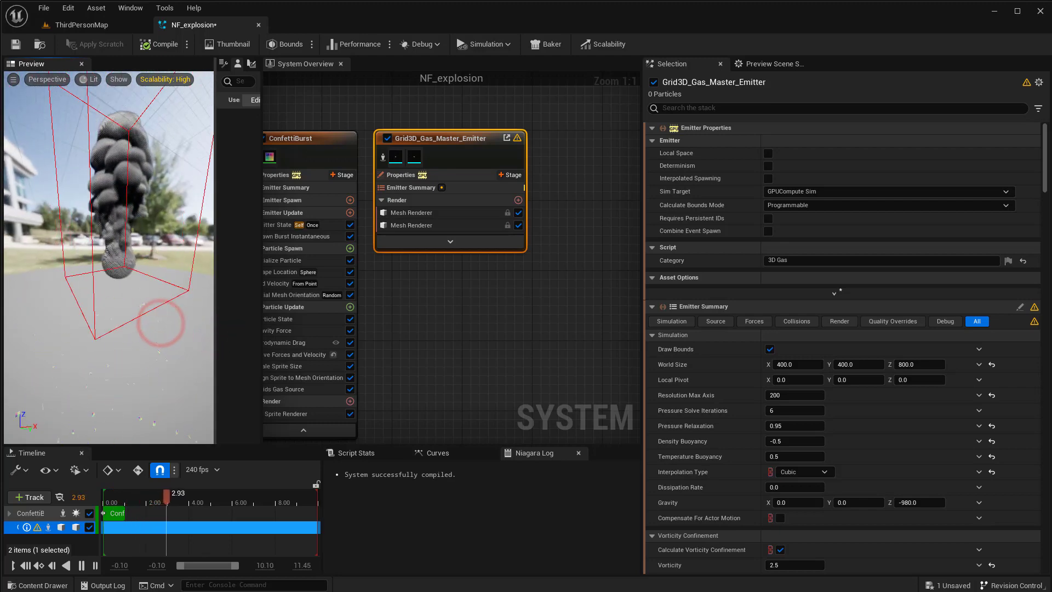
{"action": "mouse_move", "coordinate": [161, 324]}
{"action": "left_mouse_down"}
{"action": "mouse_move", "coordinate": [162, 235]}
{"action": "mouse_move", "coordinate": [140, 261]}
{"action": "left_mouse_up"}
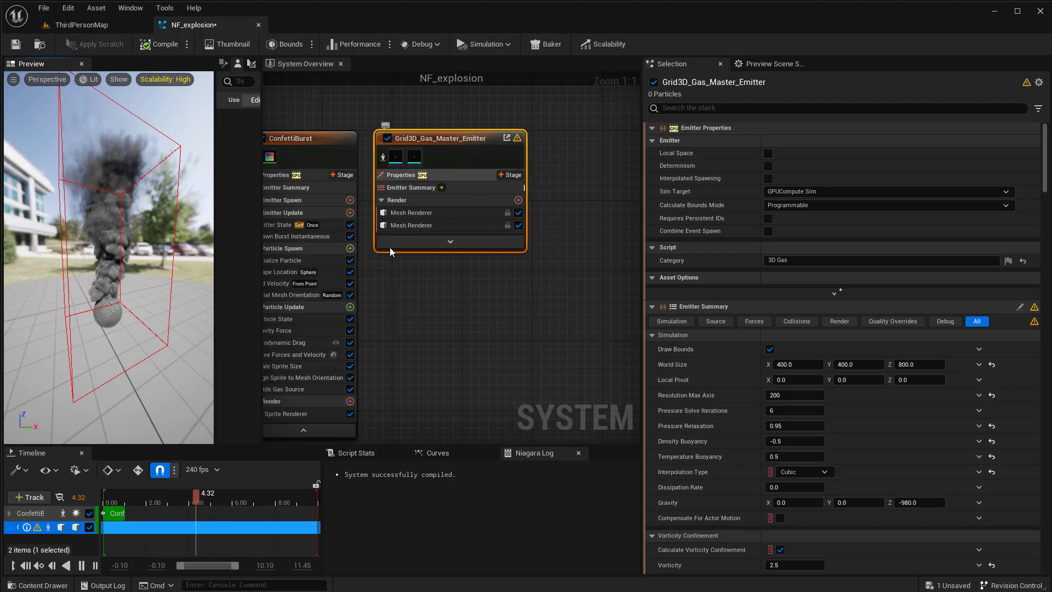
Expand the full stack of Grid3D_Gas_Master_Emitter and show the settings of its Sourcing stage.
{"action": "left_click", "coordinate": [451, 242]}
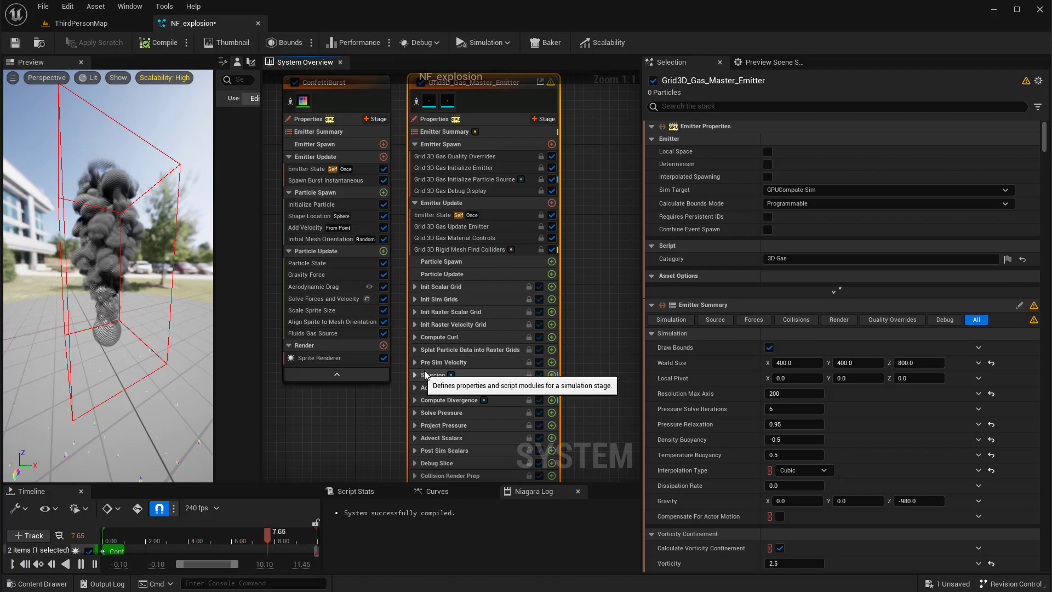
{"action": "left_click", "coordinate": [610, 389]}
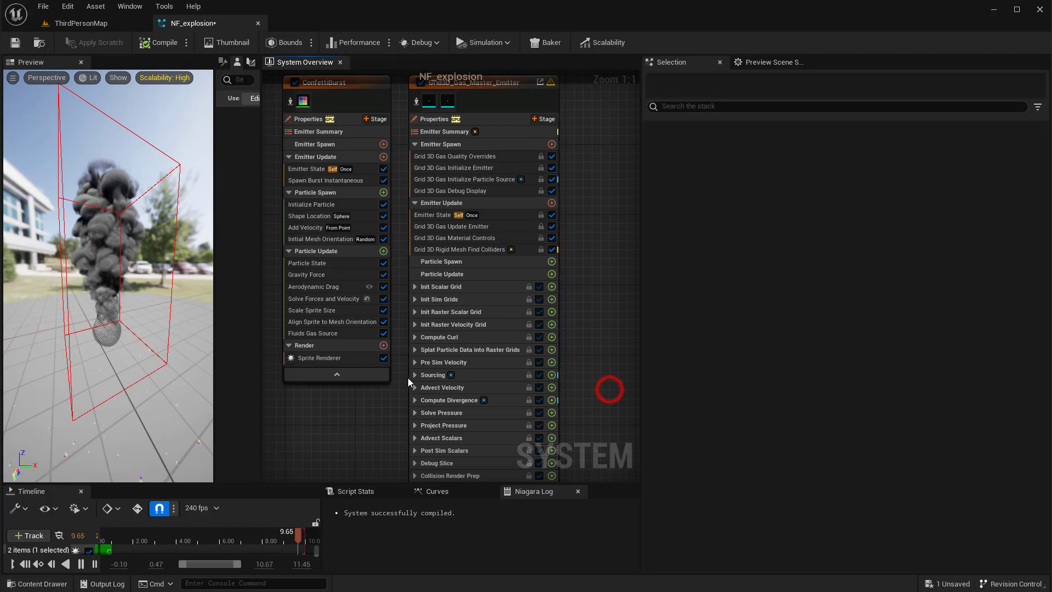
{"action": "left_click", "coordinate": [435, 375]}
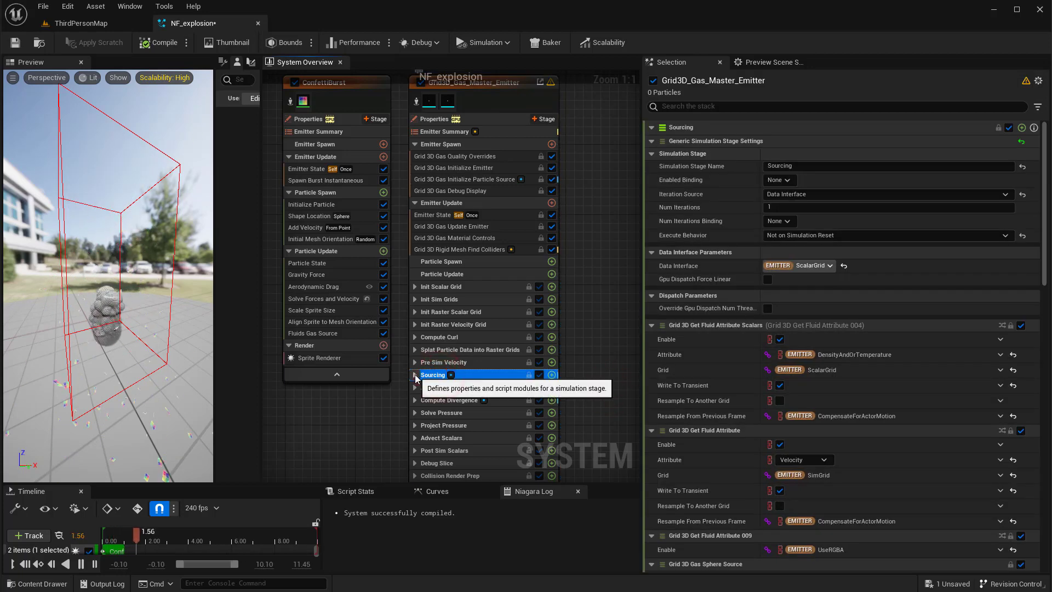
Disable the Grid 3D Gas Sphere Source module in the Sourcing stage of Grid3D_Gas_Master_Emitter.
{"action": "left_click", "coordinate": [415, 375]}
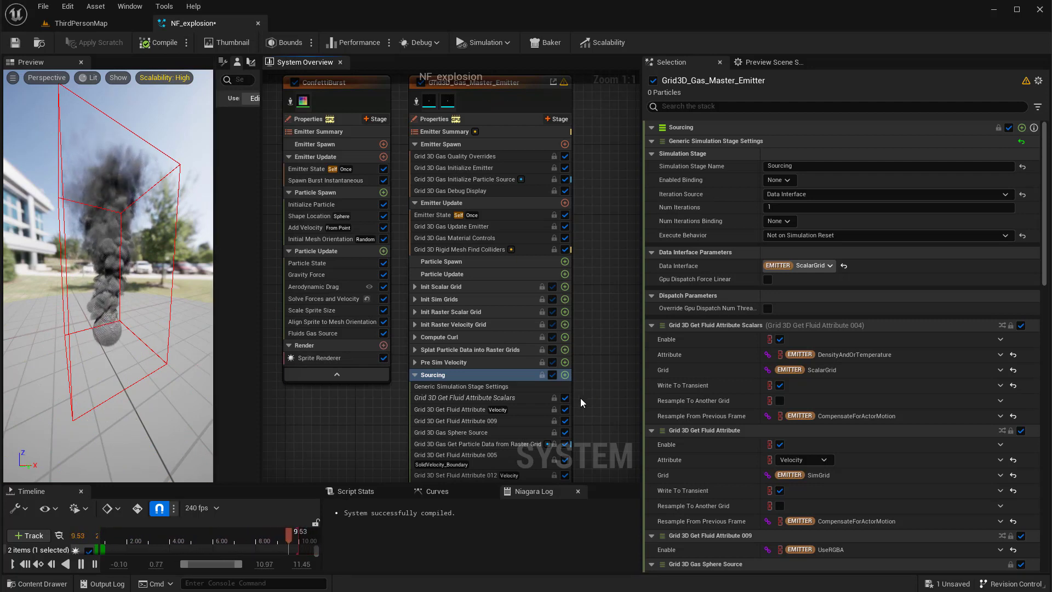
{"action": "right_click_drag", "start_coordinate": [581, 397], "coordinate": [583, 281]}
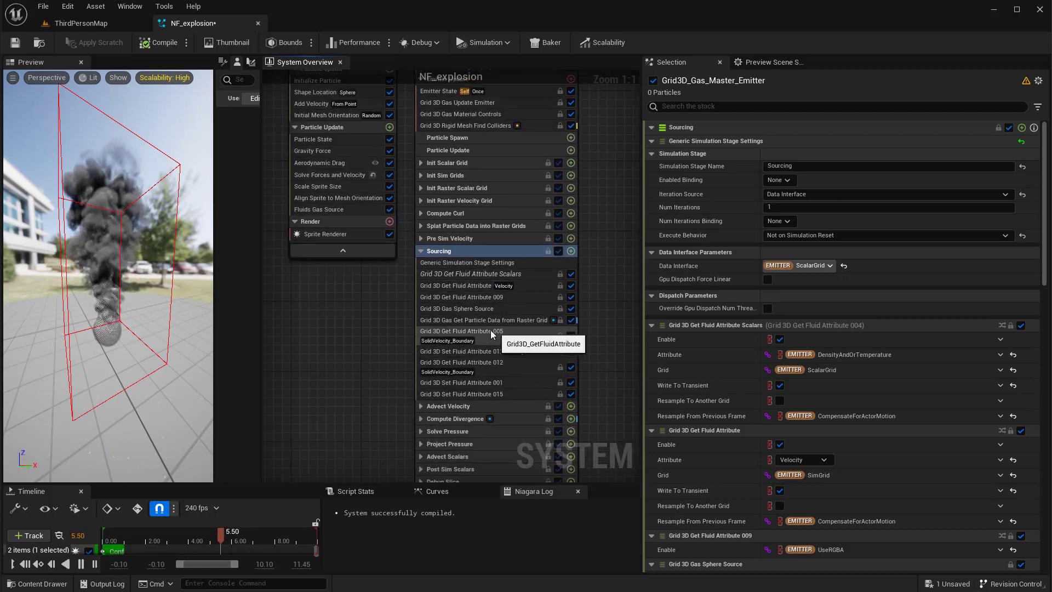
{"action": "left_click", "coordinate": [477, 310]}
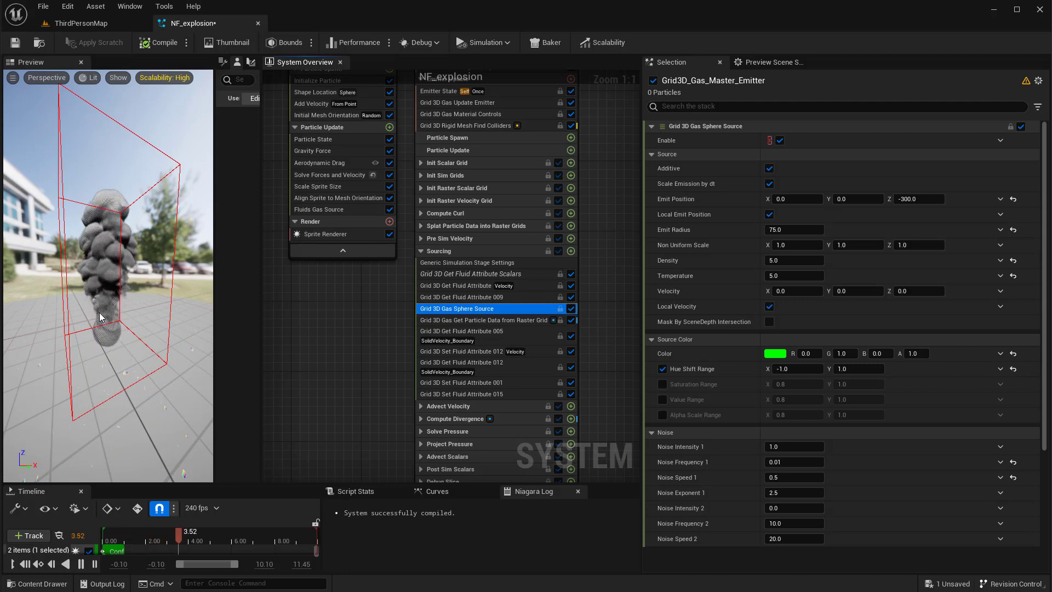
{"action": "left_click", "coordinate": [571, 310]}
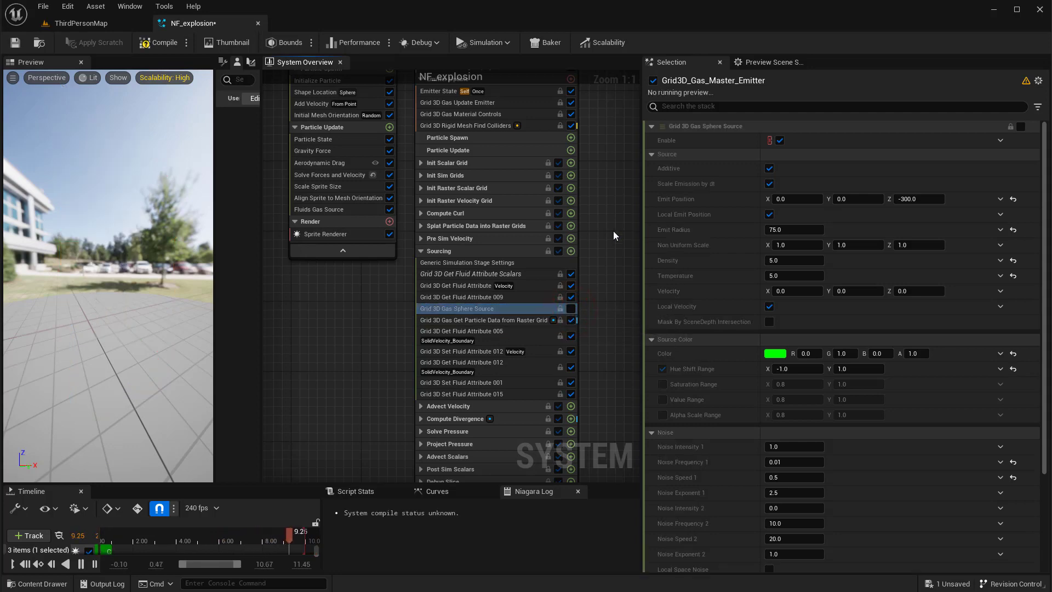
Enable Read Particle Source among the Source settings of Grid3D_Gas_Master_Emitter's Emitter Summary.
{"action": "right_click_drag", "start_coordinate": [619, 136], "coordinate": [604, 282]}
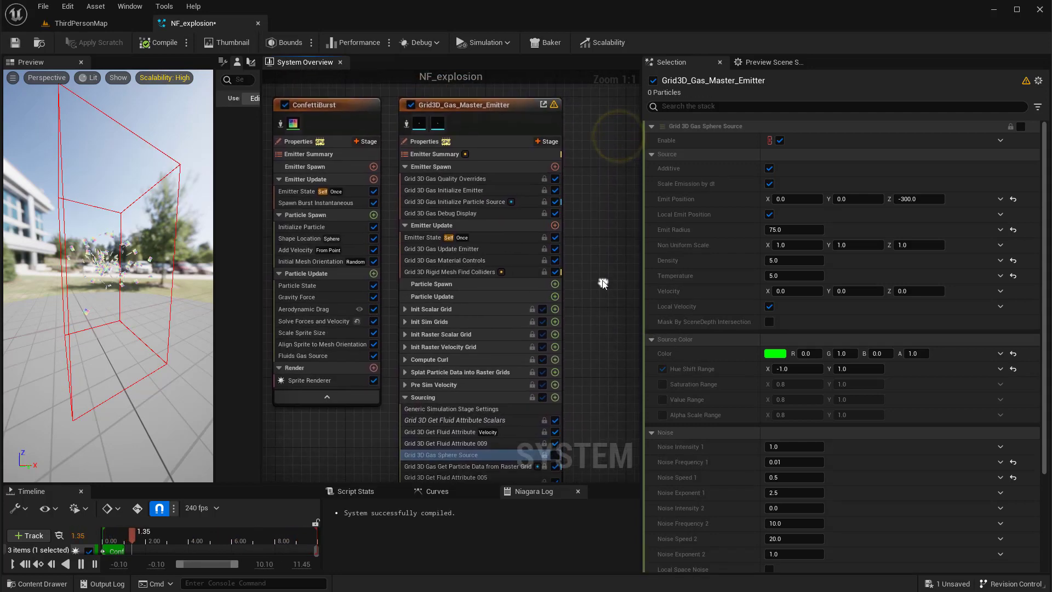
{"action": "left_click", "coordinate": [429, 154]}
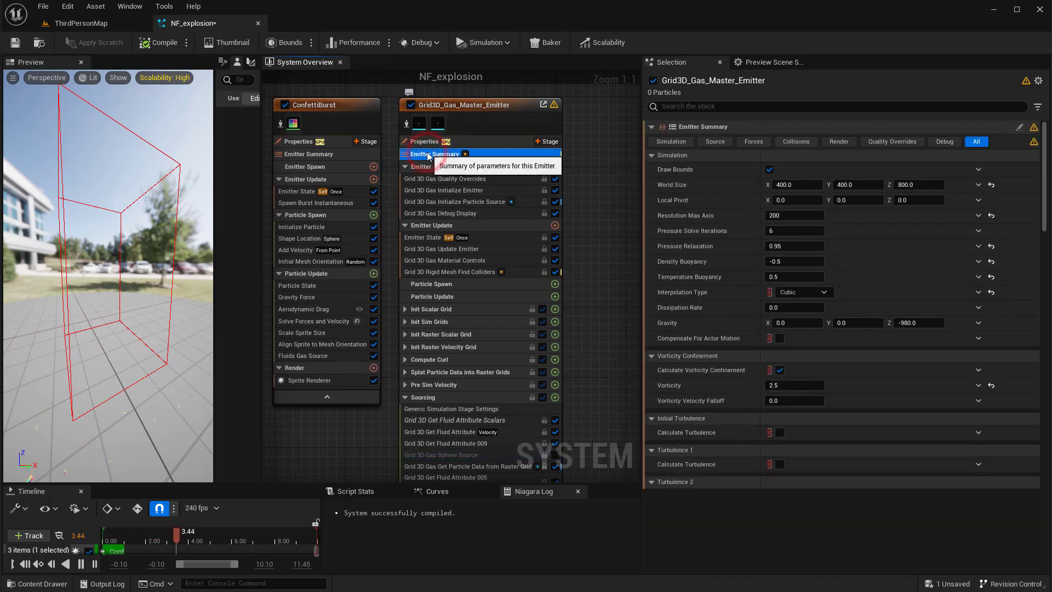
{"action": "left_click", "coordinate": [715, 141]}
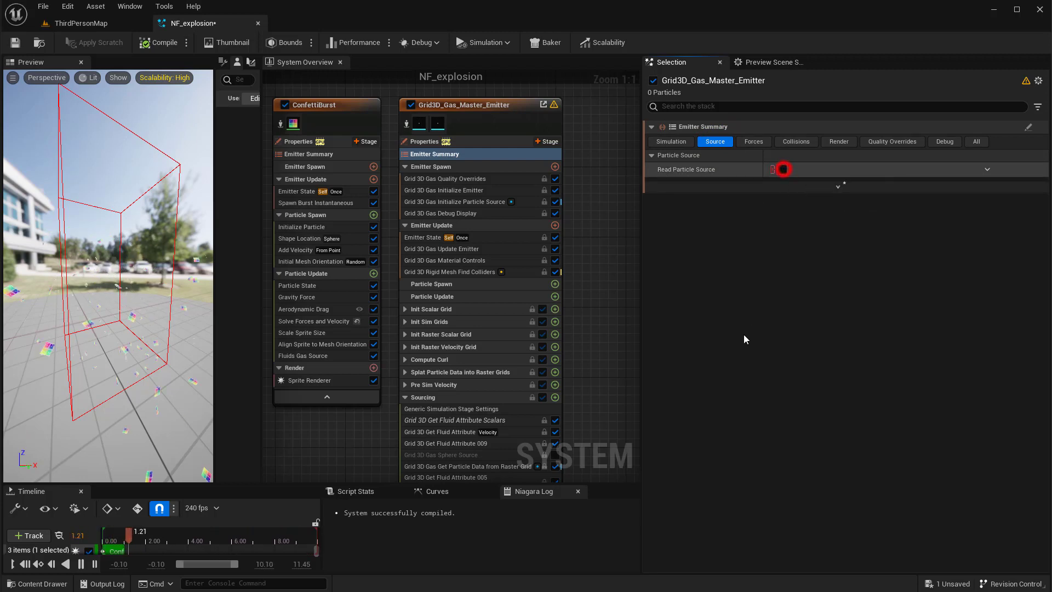
{"action": "left_click", "coordinate": [783, 169]}
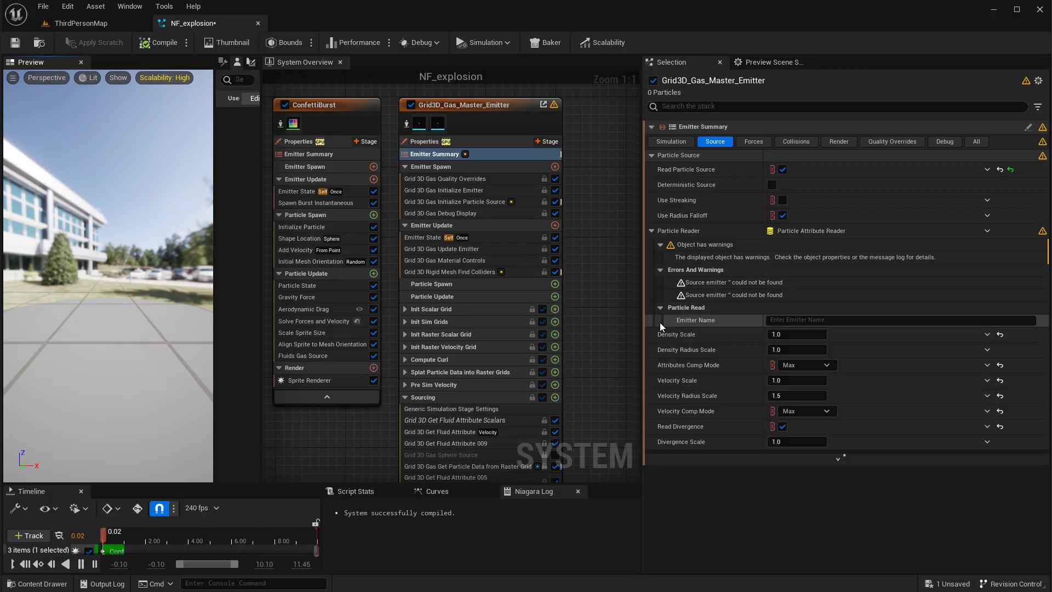
Copy the ConfettiBurst emitter's name and enter it as the Emitter Name of the gas emitter's Particle Reader.
{"action": "left_click", "coordinate": [309, 105]}
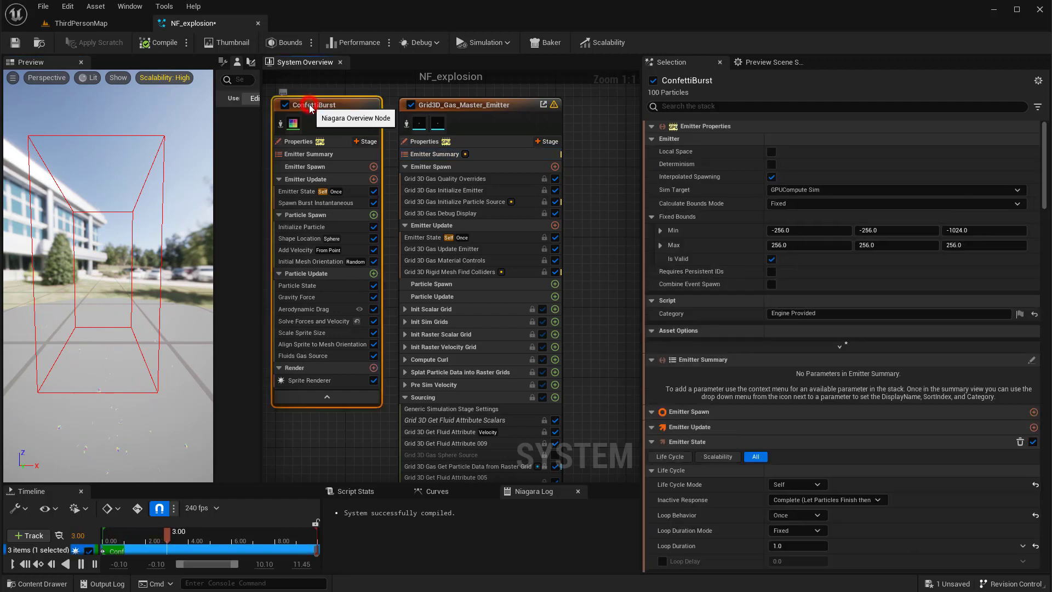
{"action": "left_click", "coordinate": [682, 81]}
{"action": "left_click", "coordinate": [692, 81]}
{"action": "right_click", "coordinate": [692, 81]}
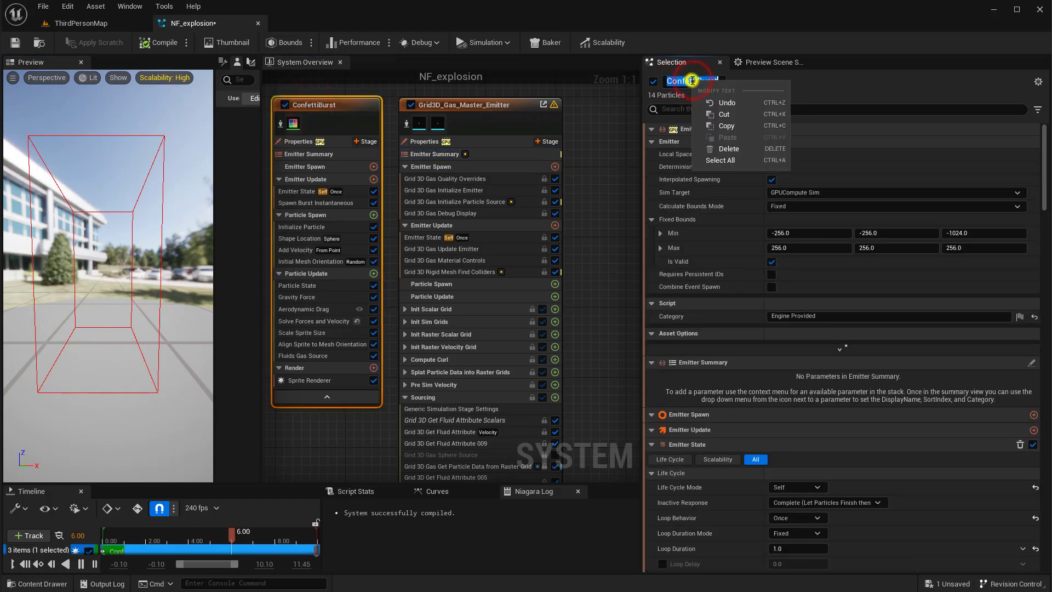
{"action": "left_click", "coordinate": [726, 125]}
{"action": "left_click", "coordinate": [489, 104]}
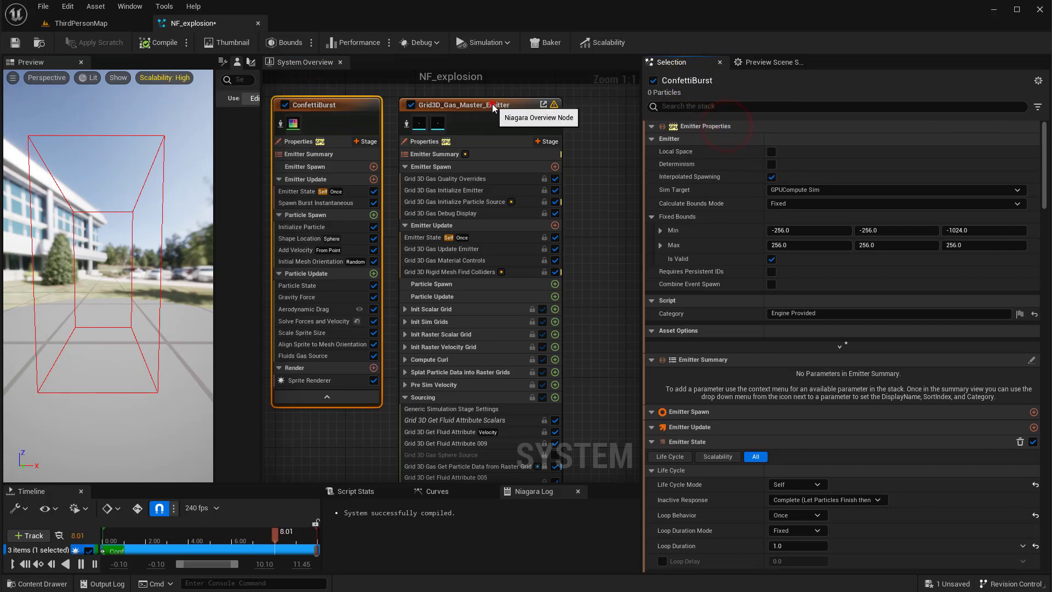
{"action": "left_click", "coordinate": [439, 156]}
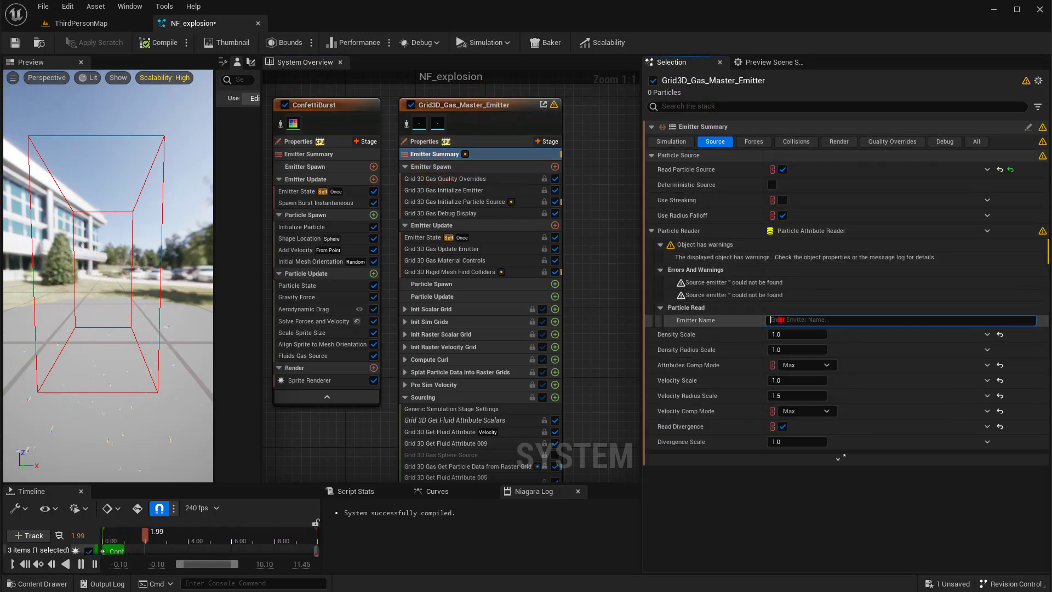
{"action": "left_click", "coordinate": [781, 319]}
{"action": "key", "text": "ctrl+v"}
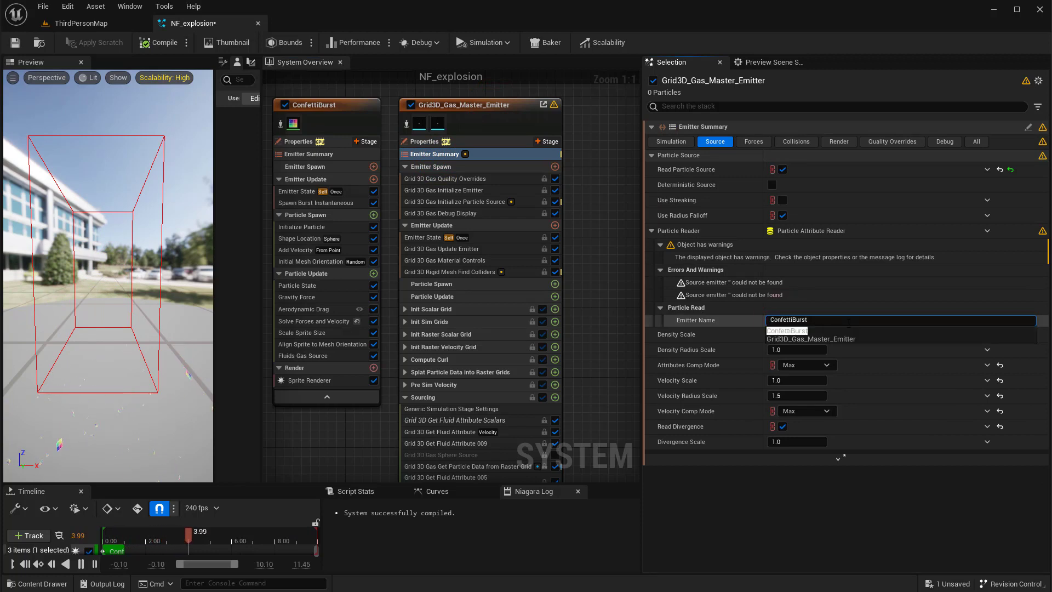
{"action": "key", "text": "Return"}
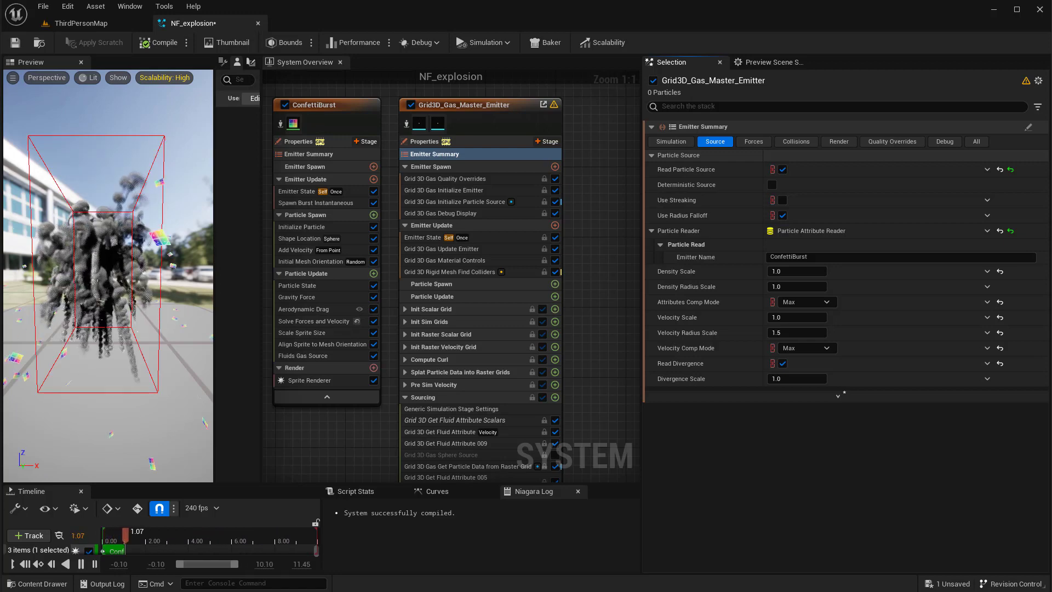
Try radius Scale Curve values of 1 and 5 in ConfettiBurst's Fluids Gas Source module.
{"action": "left_click", "coordinate": [307, 356]}
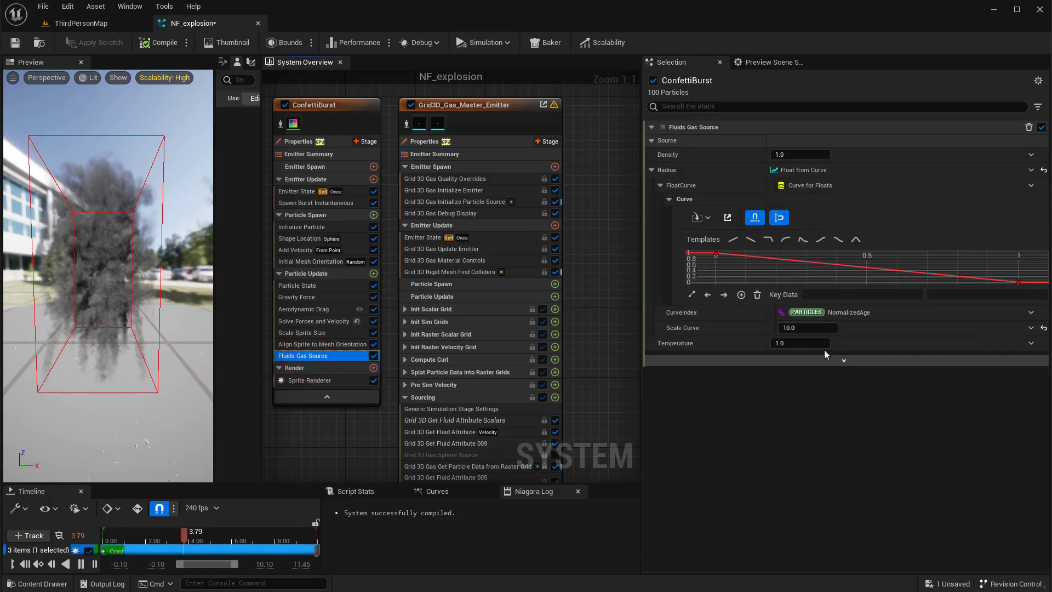
{"action": "left_click", "coordinate": [801, 328]}
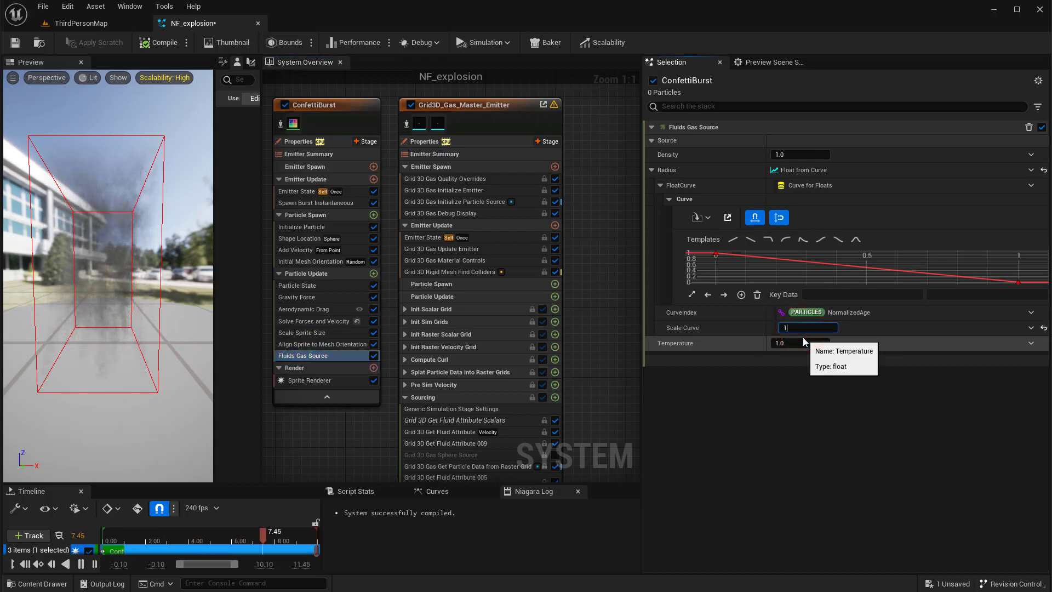
{"action": "key", "text": "Return"}
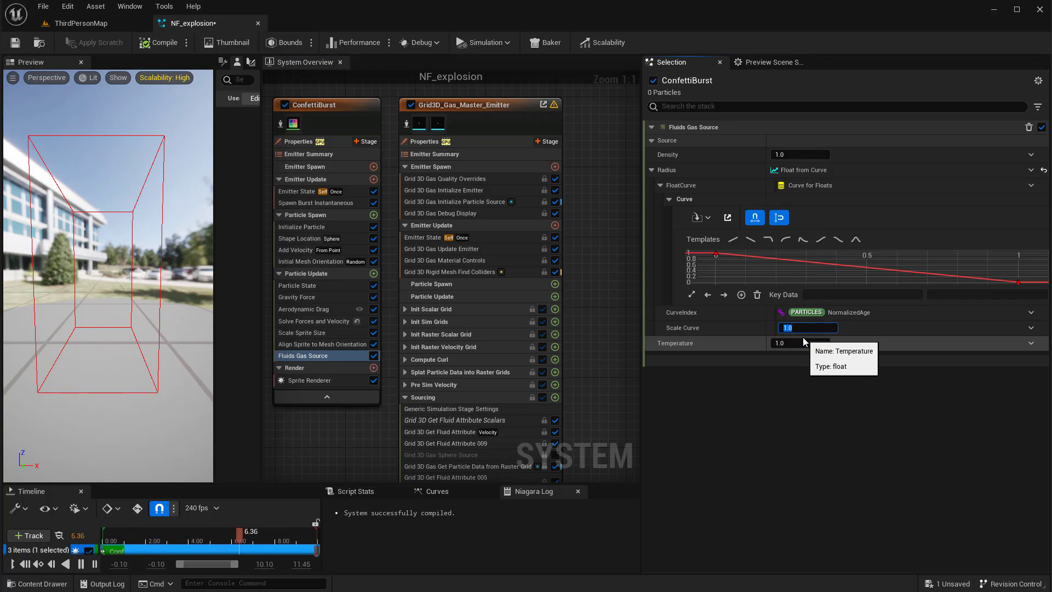
{"action": "left_click", "coordinate": [803, 327]}
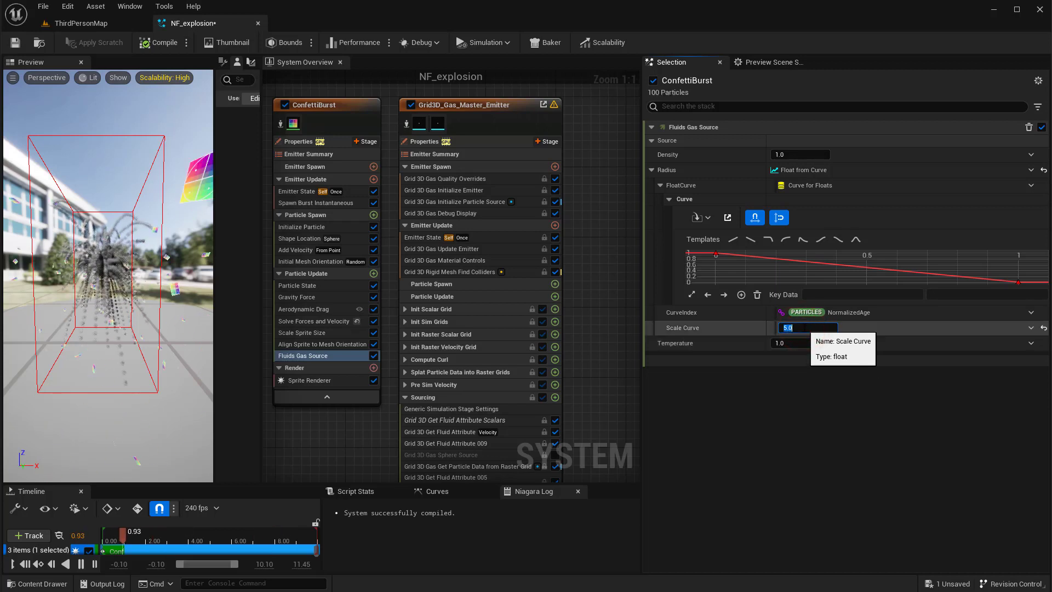
{"action": "key", "text": "Return"}
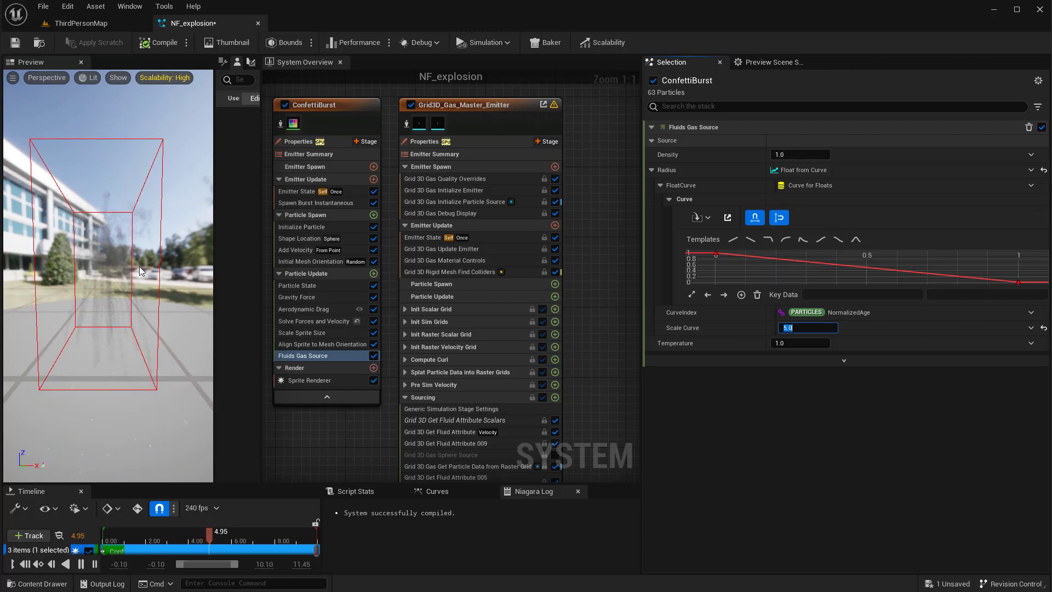
Turn off ConfettiBurst's Sprite Renderer and set the radius Scale Curve of its Fluids Gas Source to 8.
{"action": "right_click_drag", "start_coordinate": [133, 264], "coordinate": [131, 268]}
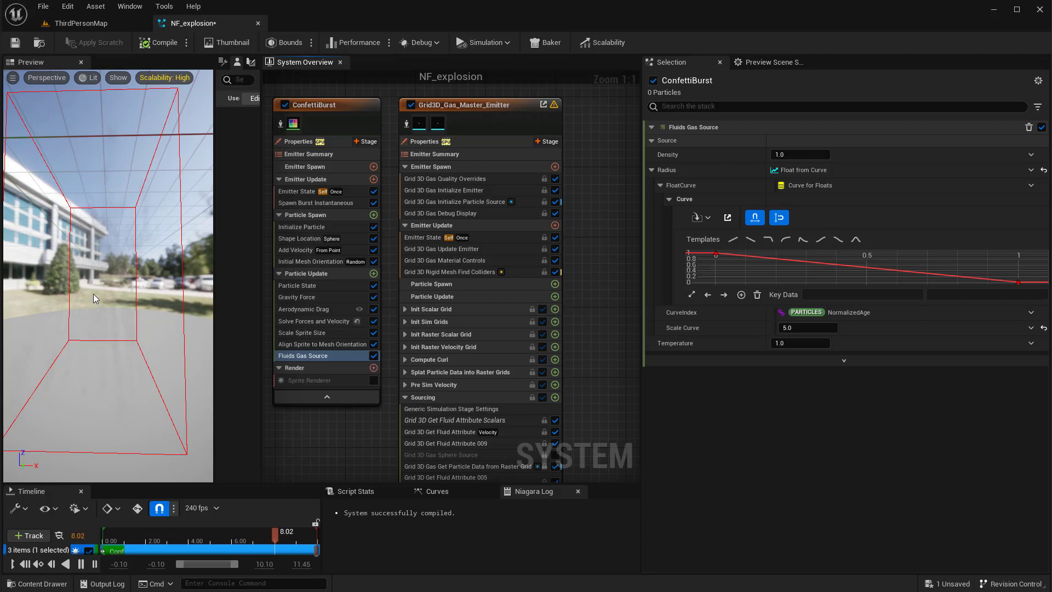
{"action": "left_click", "coordinate": [800, 327]}
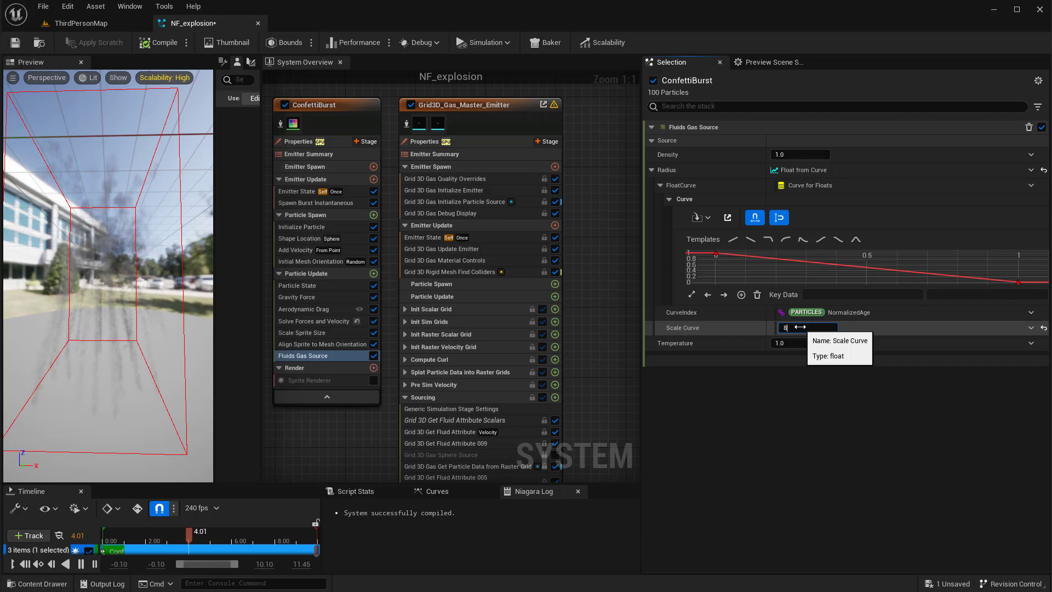
{"action": "type", "text": "8"}
{"action": "key", "text": "Return"}
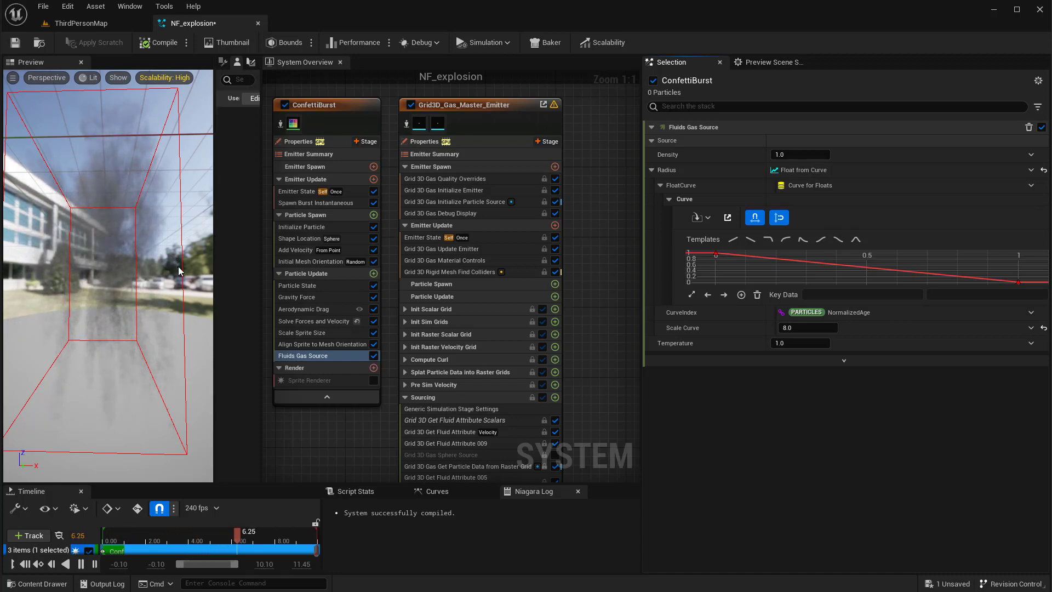
Set the World Size of Grid3D_Gas_Master_Emitter to 800 in X and Y, and widen the effect preview.
{"action": "left_click_drag", "start_coordinate": [178, 269], "coordinate": [164, 258]}
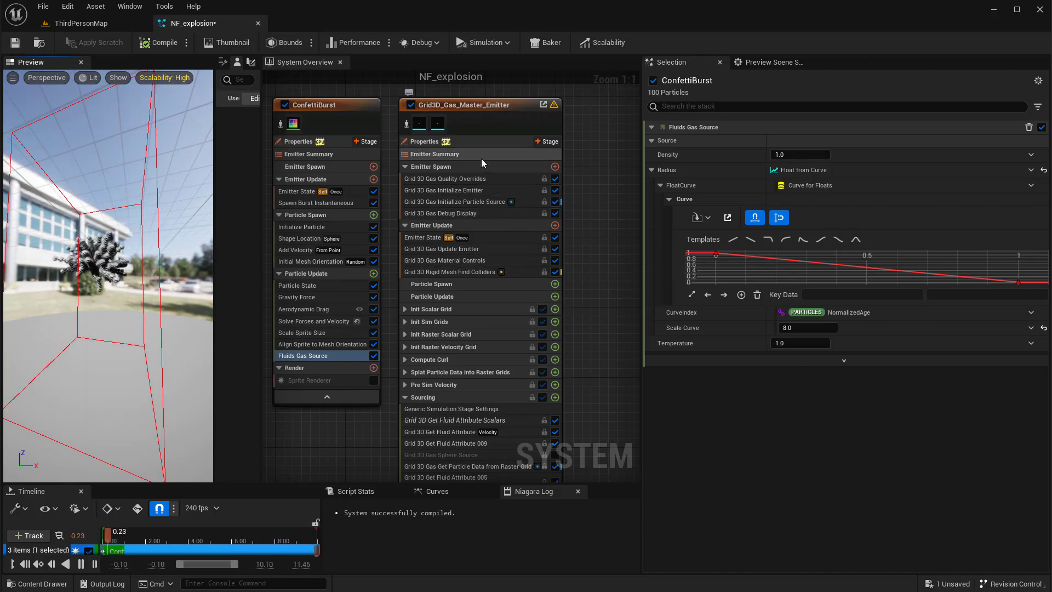
{"action": "left_click", "coordinate": [445, 154]}
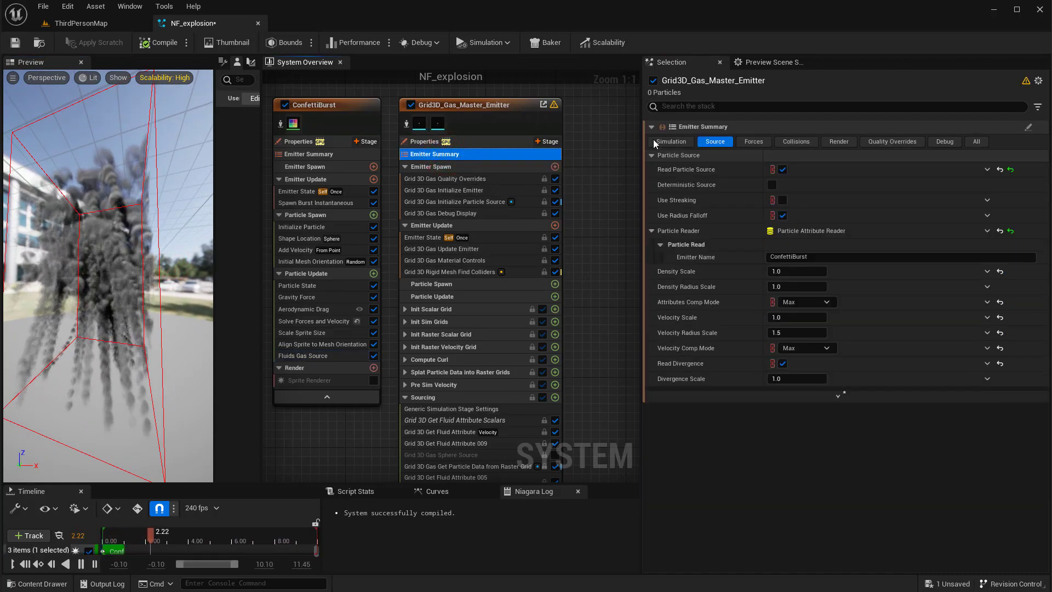
{"action": "left_click", "coordinate": [672, 140]}
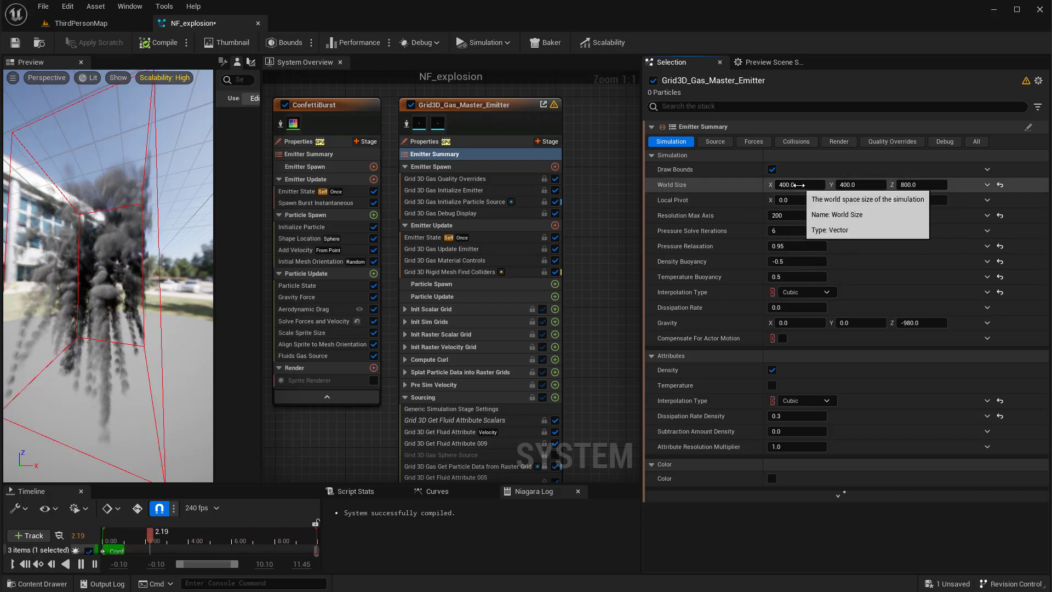
{"action": "left_click", "coordinate": [799, 185]}
{"action": "type", "text": "800"}
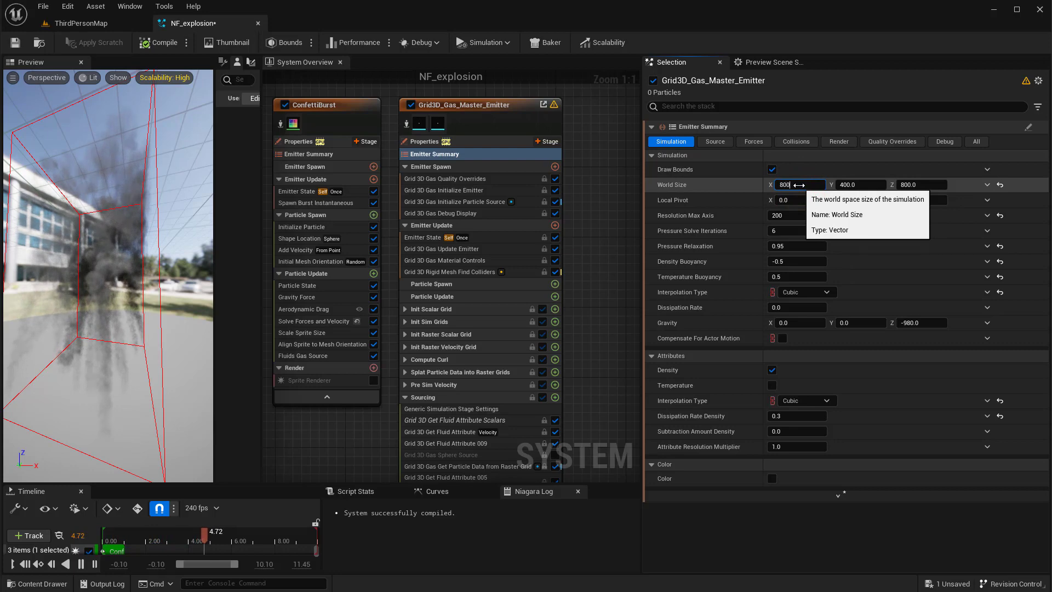
{"action": "key", "text": "Tab"}
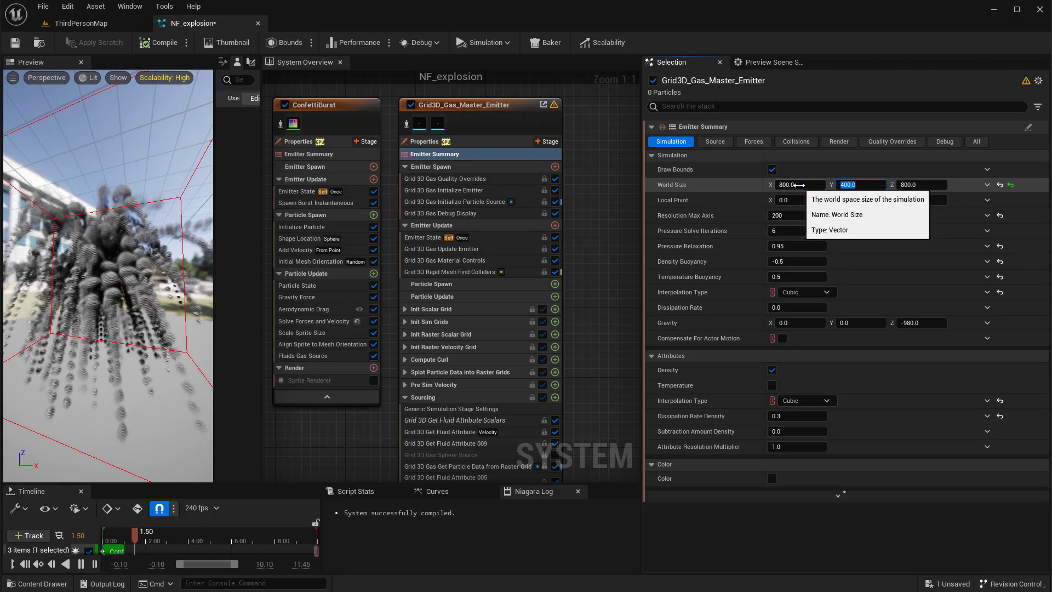
{"action": "type", "text": "800"}
{"action": "key", "text": "Return"}
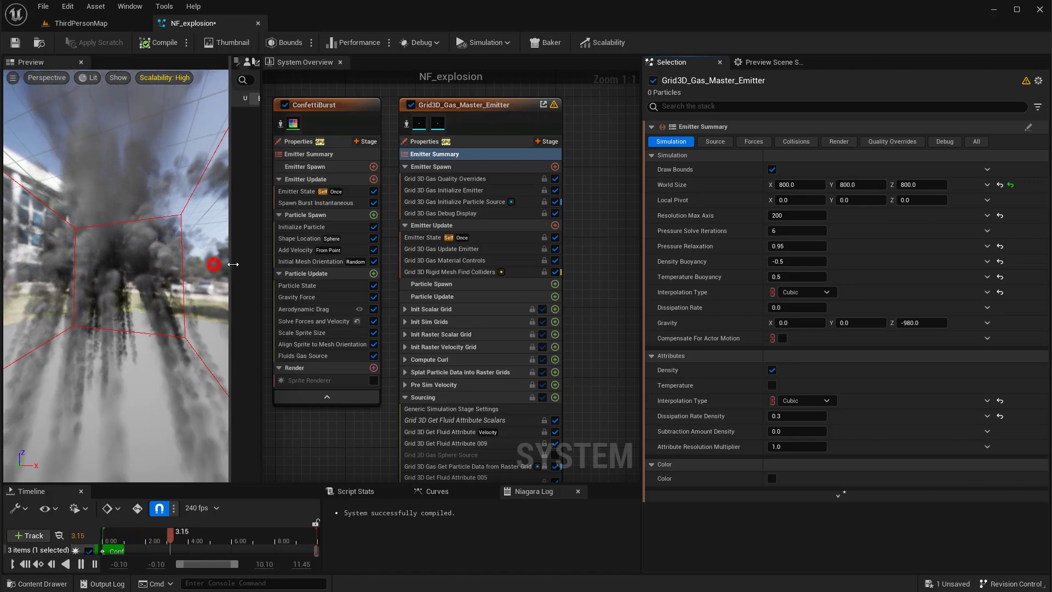
{"action": "left_click_drag", "start_coordinate": [260, 262], "coordinate": [332, 260]}
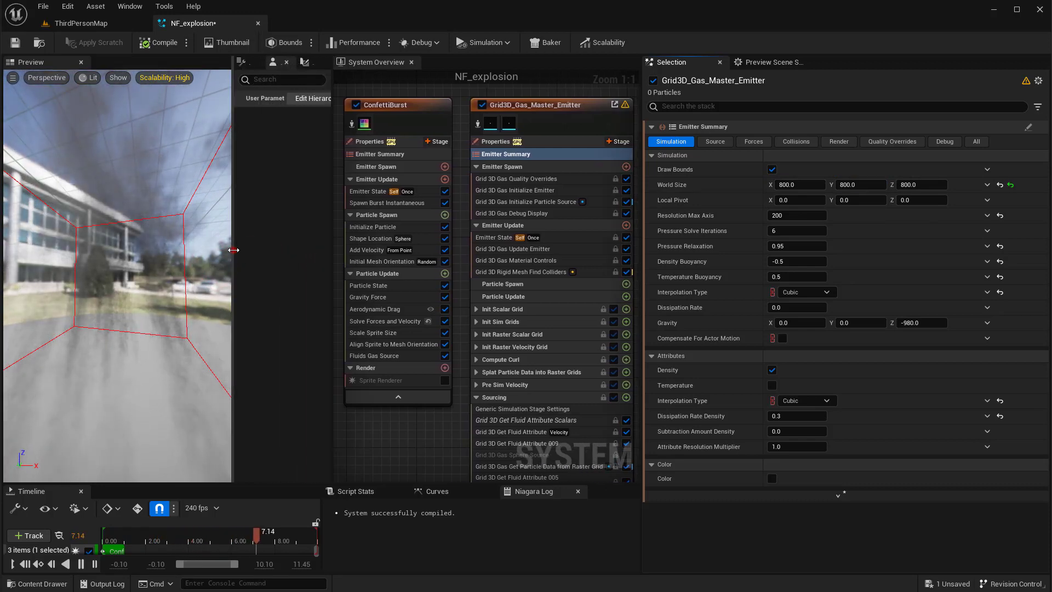
{"action": "left_click_drag", "start_coordinate": [233, 258], "coordinate": [259, 258]}
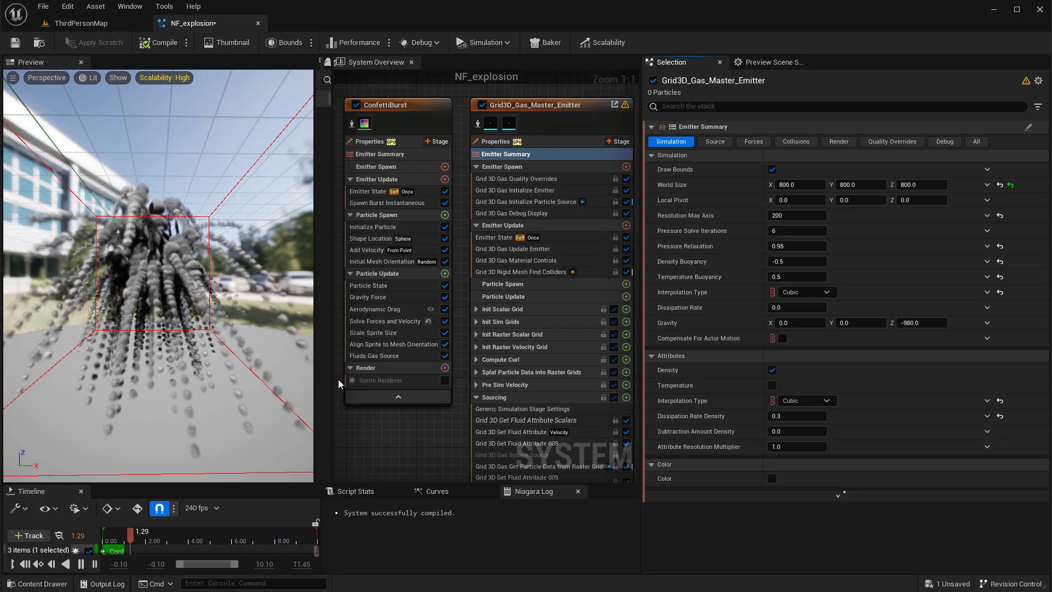
Enable the Temperature attribute in the Simulation settings of Grid3D_Gas_Master_Emitter's Emitter Summary.
{"action": "left_click", "coordinate": [396, 355]}
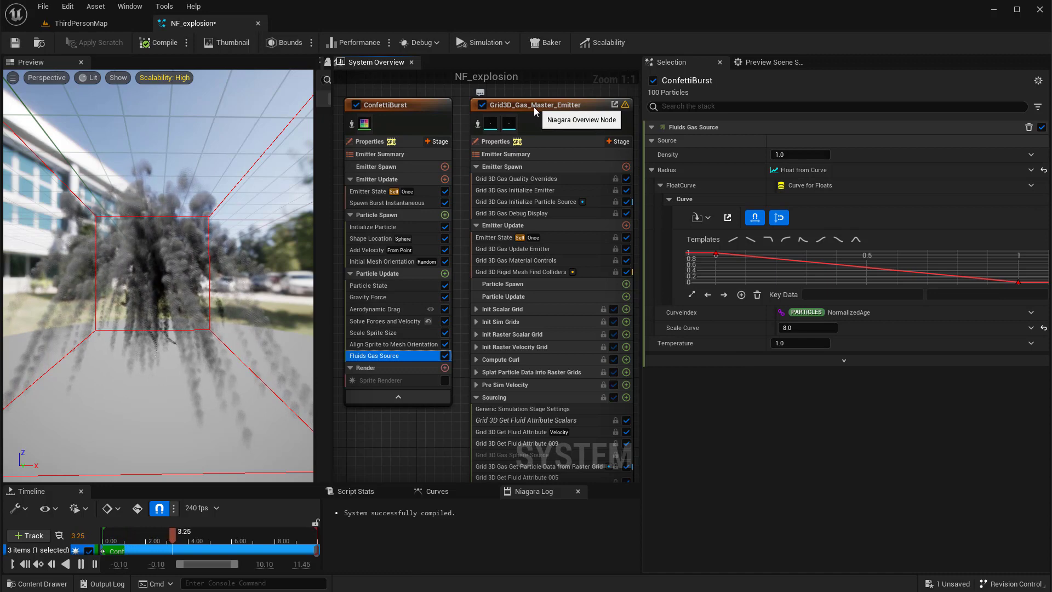
{"action": "left_click", "coordinate": [524, 155]}
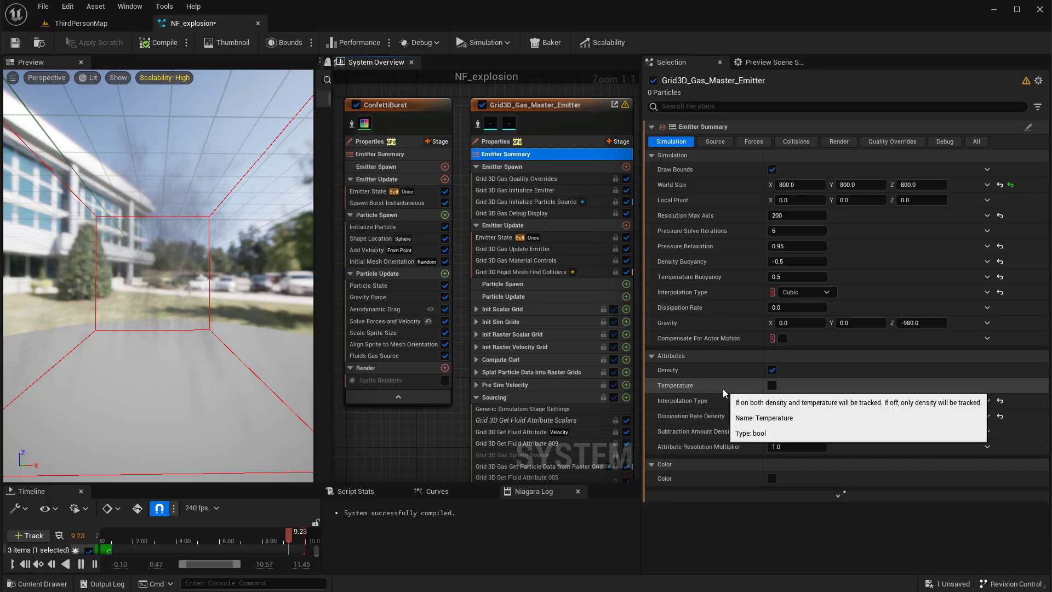
{"action": "left_click", "coordinate": [772, 386]}
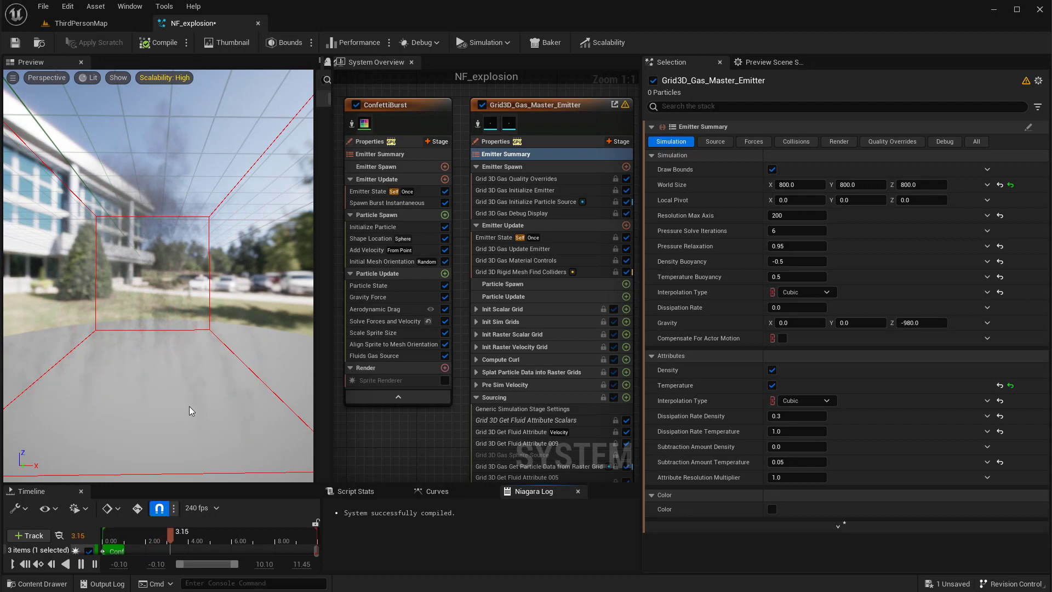
Try Temperature values of 0.1 and 0.05 in ConfettiBurst's Fluids Gas Source module, and settle on 0.03.
{"action": "left_click", "coordinate": [382, 357]}
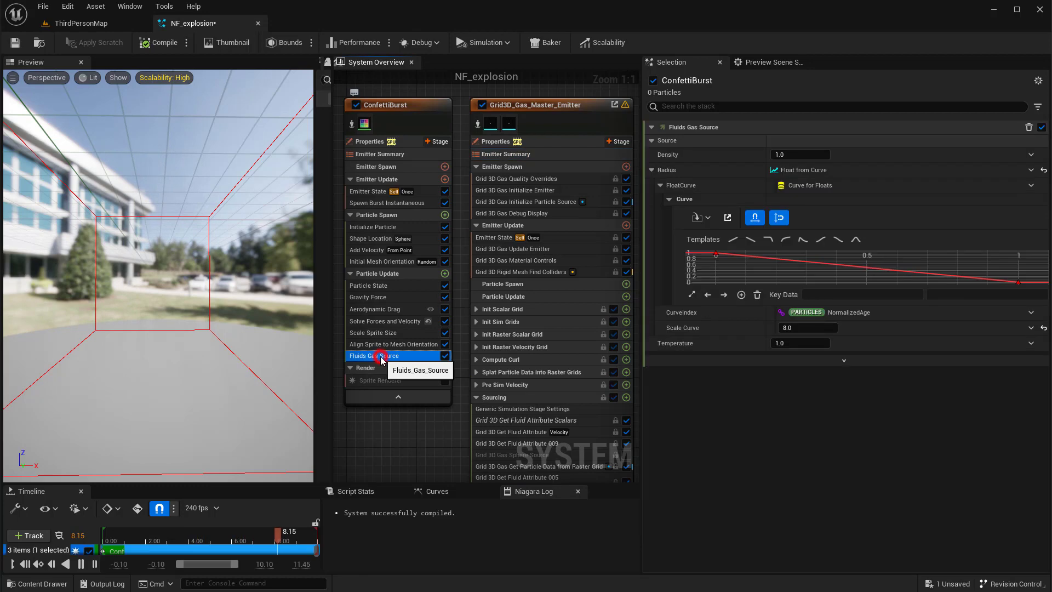
{"action": "left_click", "coordinate": [799, 344]}
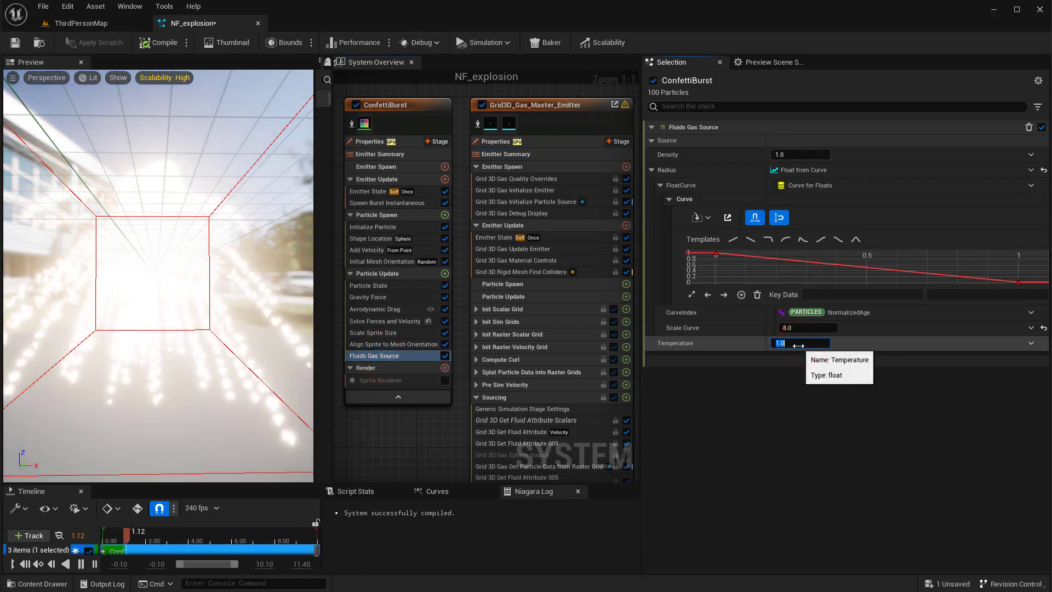
{"action": "type", "text": "1"}
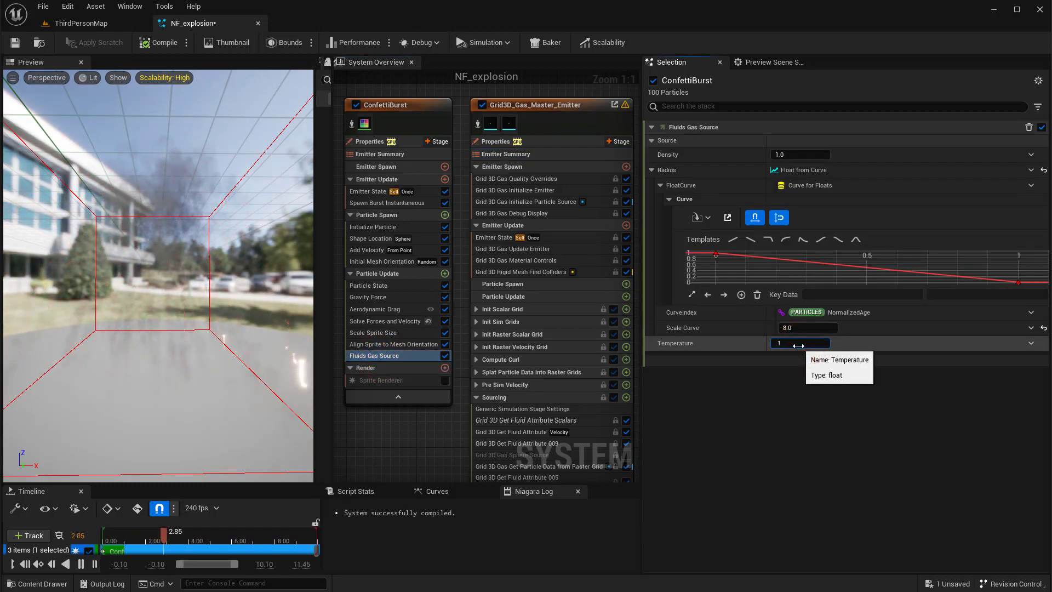
{"action": "key", "text": "Return"}
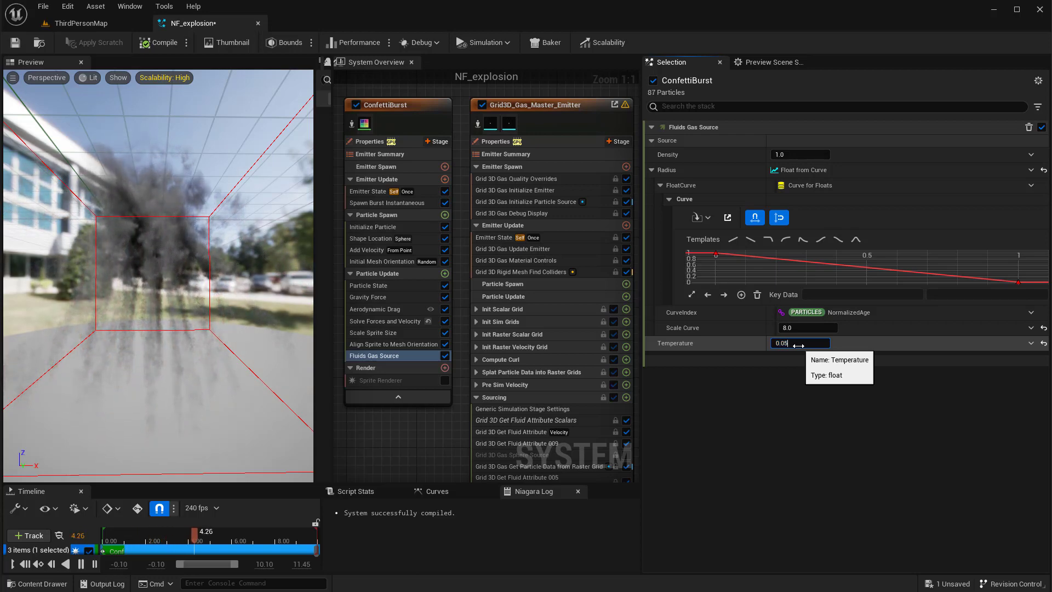
{"action": "key", "text": "Return"}
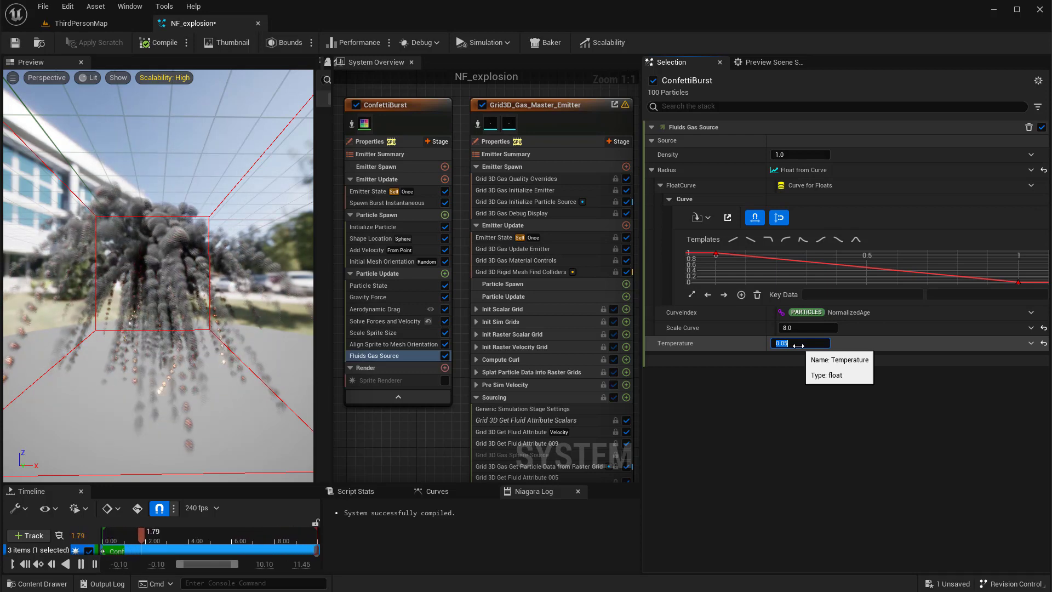
{"action": "type", "text": "0"}
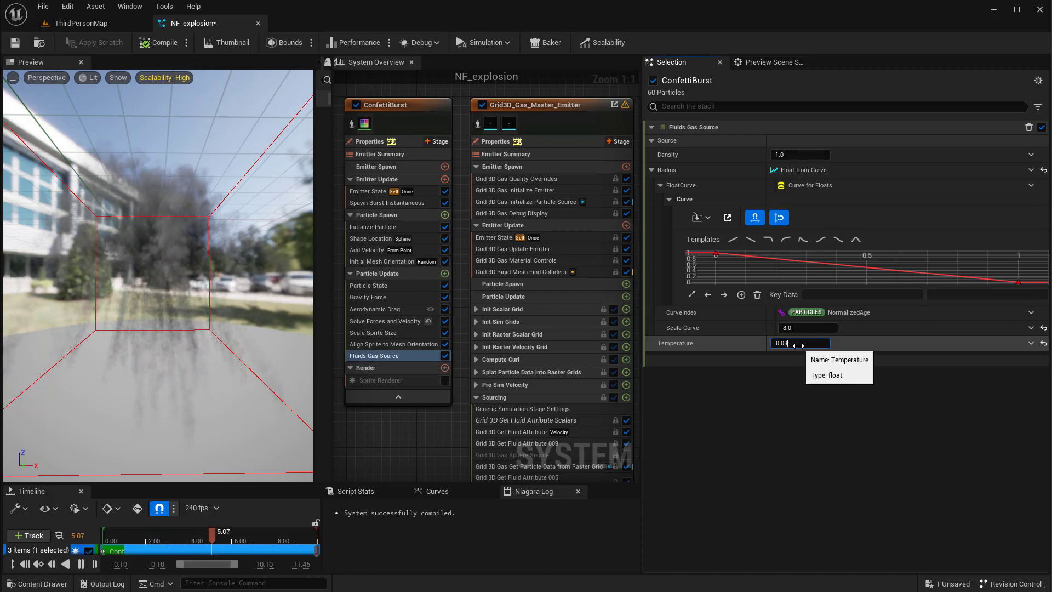
{"action": "type", "text": ".03"}
{"action": "key", "text": "Return"}
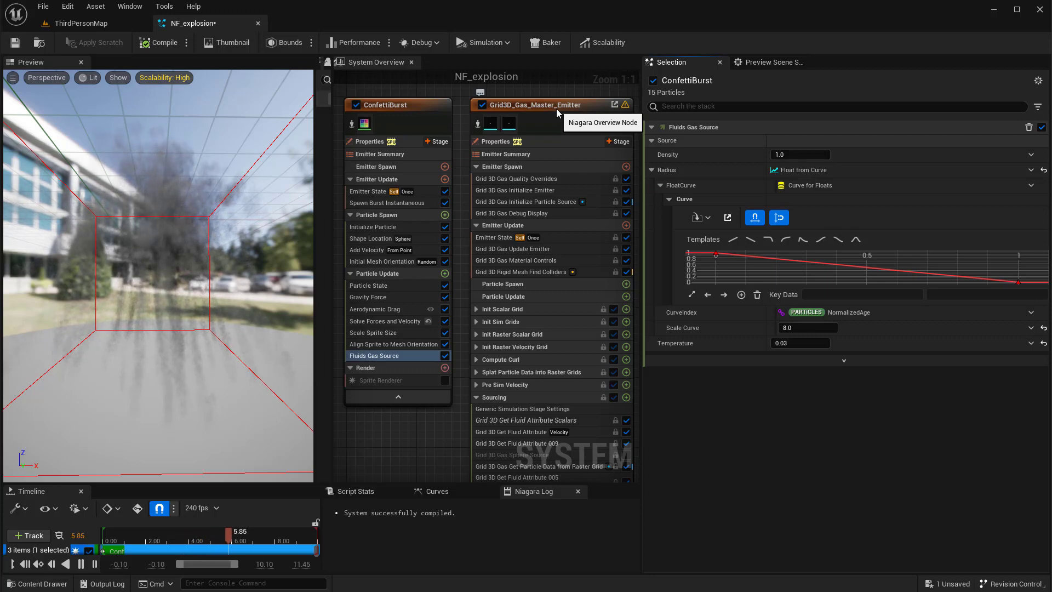
Enable Use Streaking in the Source settings of Grid3D_Gas_Master_Emitter's Emitter Summary and set the Streak Rate to 5.
{"action": "left_click", "coordinate": [502, 155]}
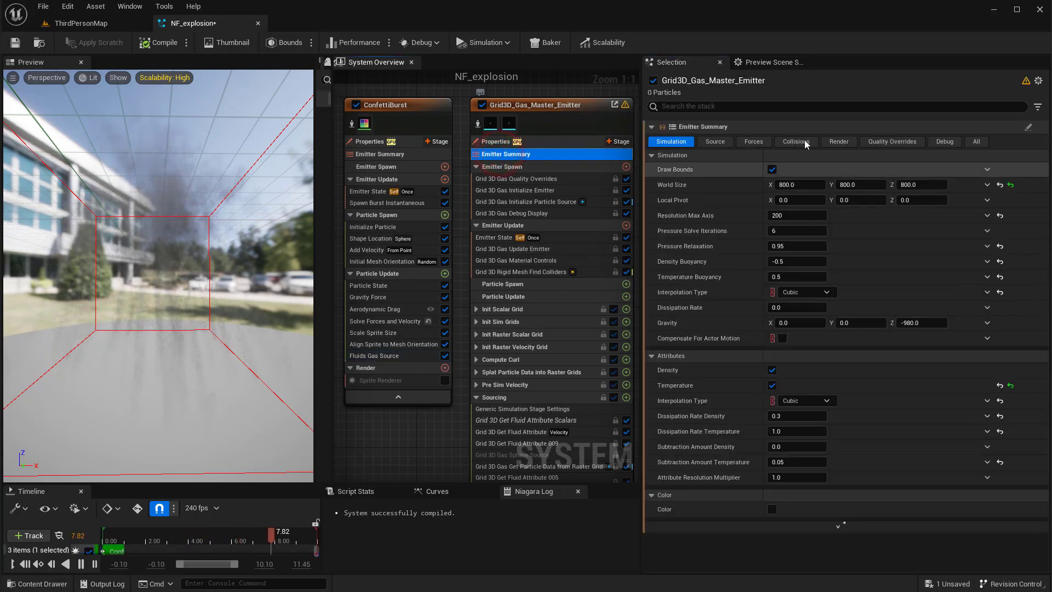
{"action": "left_click", "coordinate": [714, 142]}
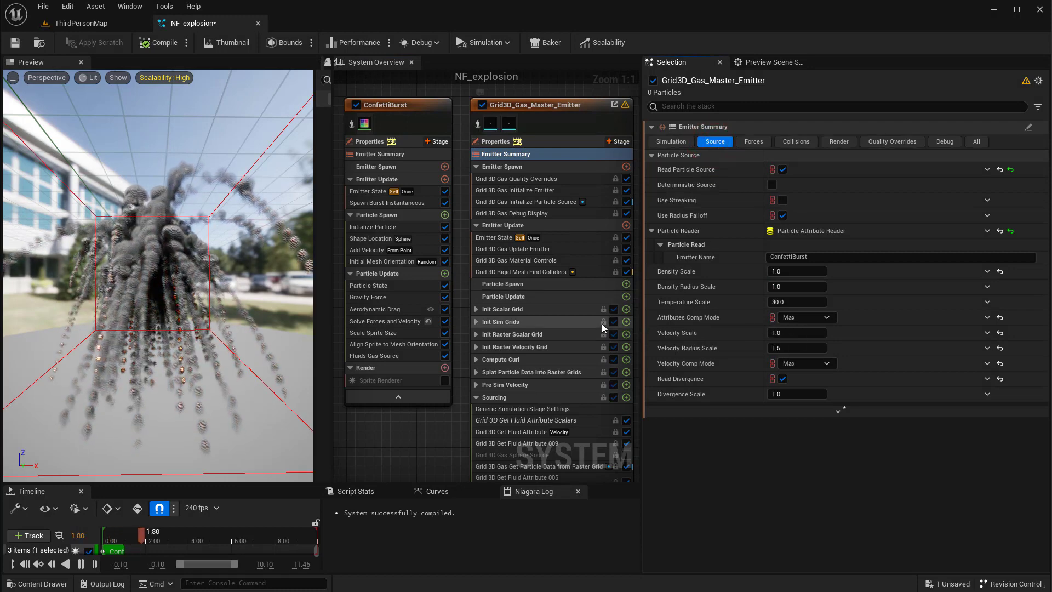
{"action": "left_click", "coordinate": [782, 200]}
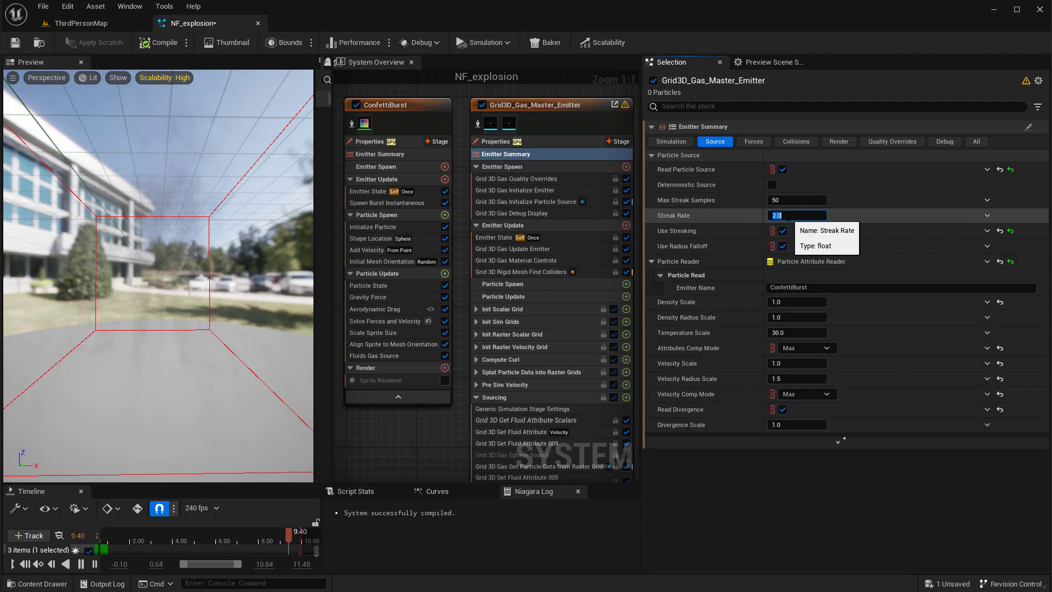
{"action": "key", "text": "Return"}
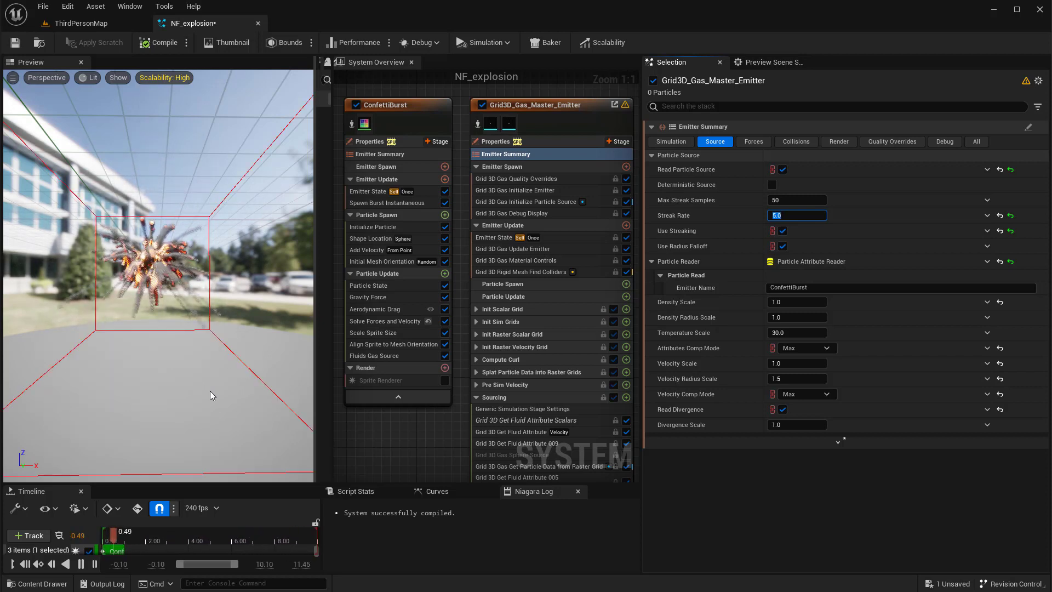
Set Max Streak Samples to 80 in the Particle Source settings of Grid3D_Gas_Master_Emitter.
{"action": "left_click", "coordinate": [791, 200]}
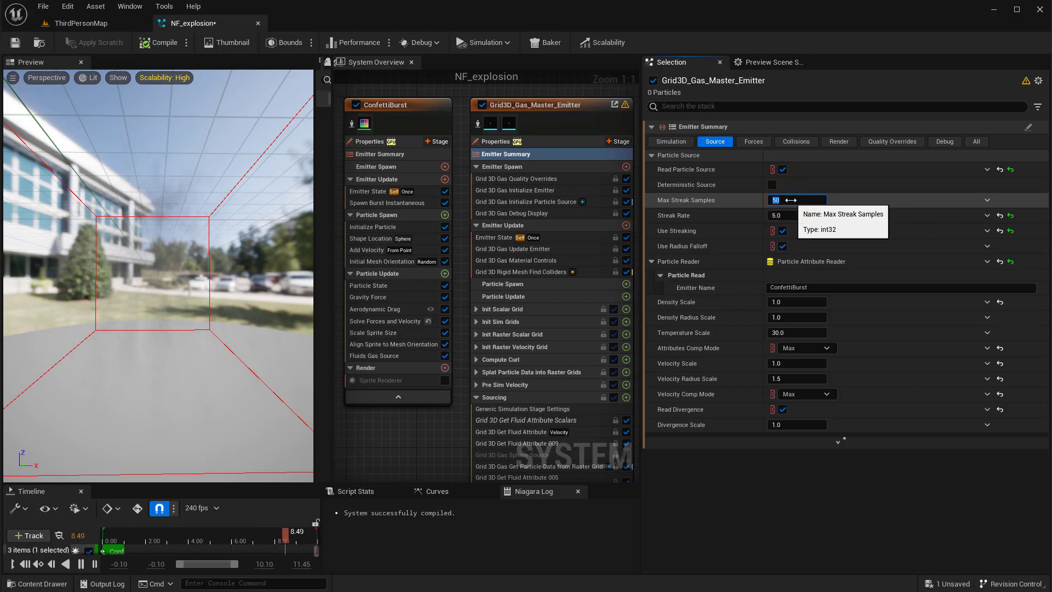
{"action": "type", "text": "80"}
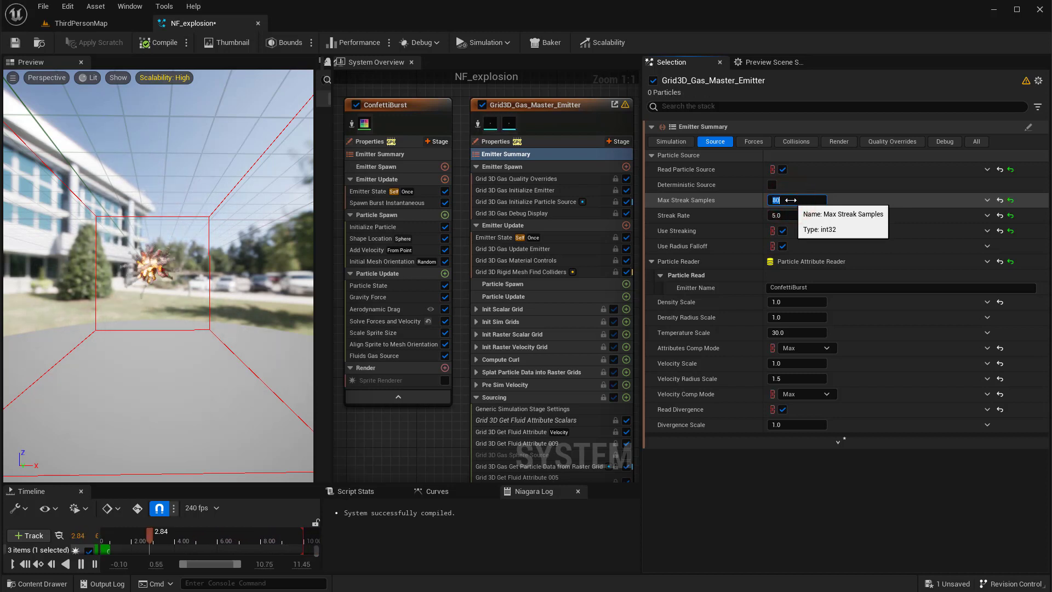
{"action": "key", "text": "Return"}
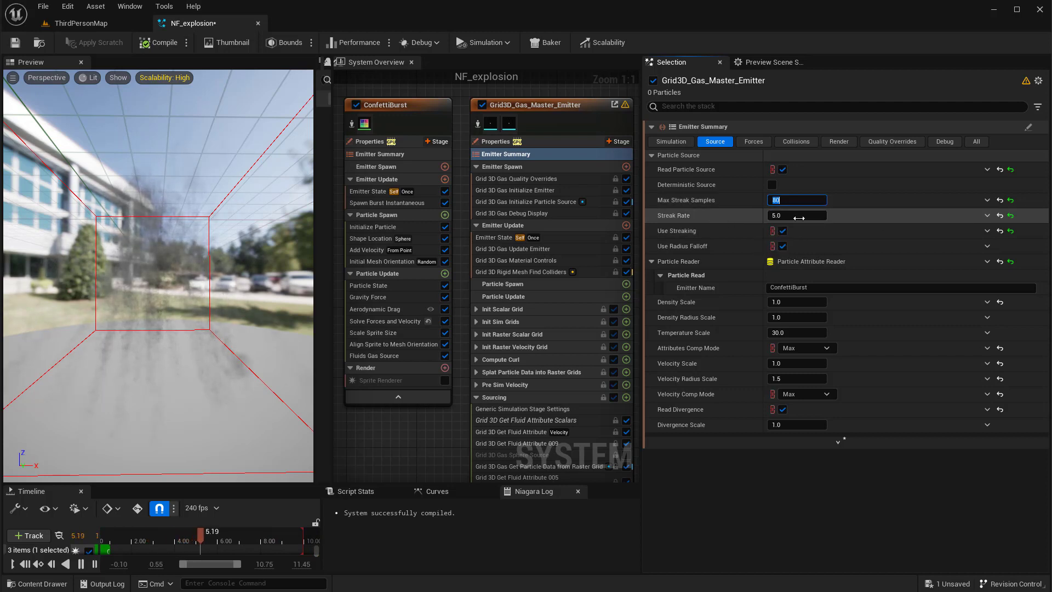